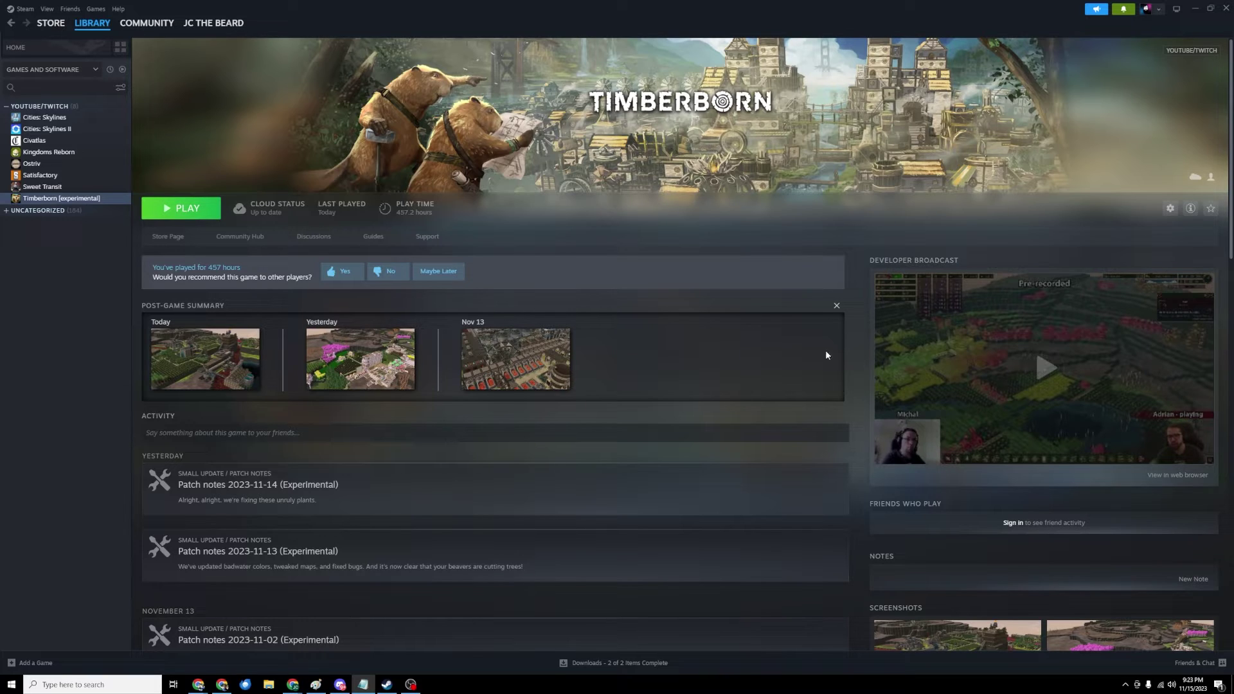
Open Timberborn's installed local files from its Steam management options.
click(1170, 210)
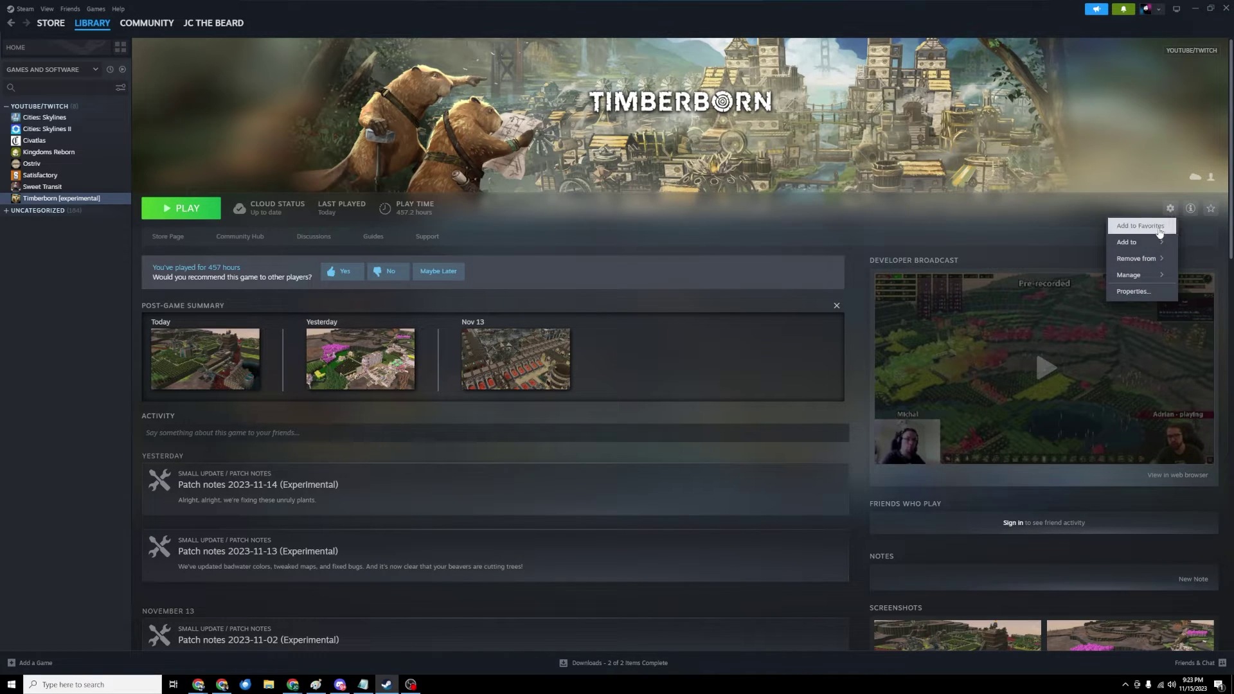
mouse_move(1142, 275)
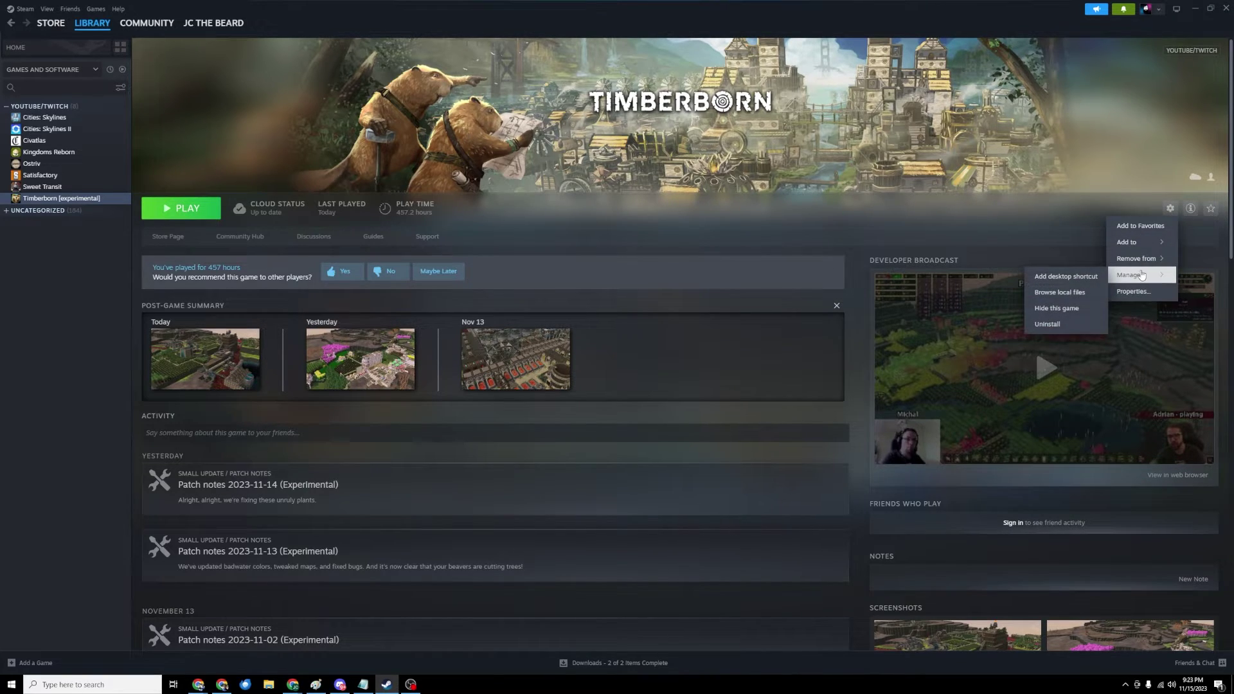
click(1057, 295)
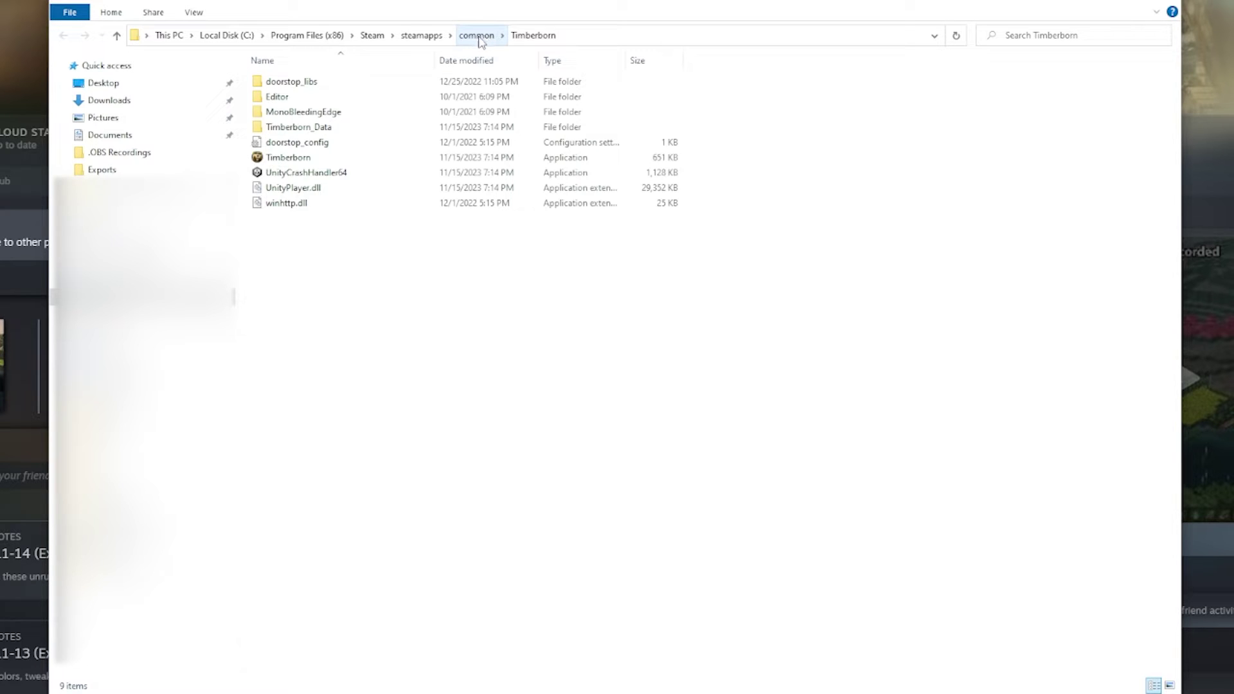
Create a Timberborn shortcut in the common folder, then return to the Timberborn install folder.
click(476, 36)
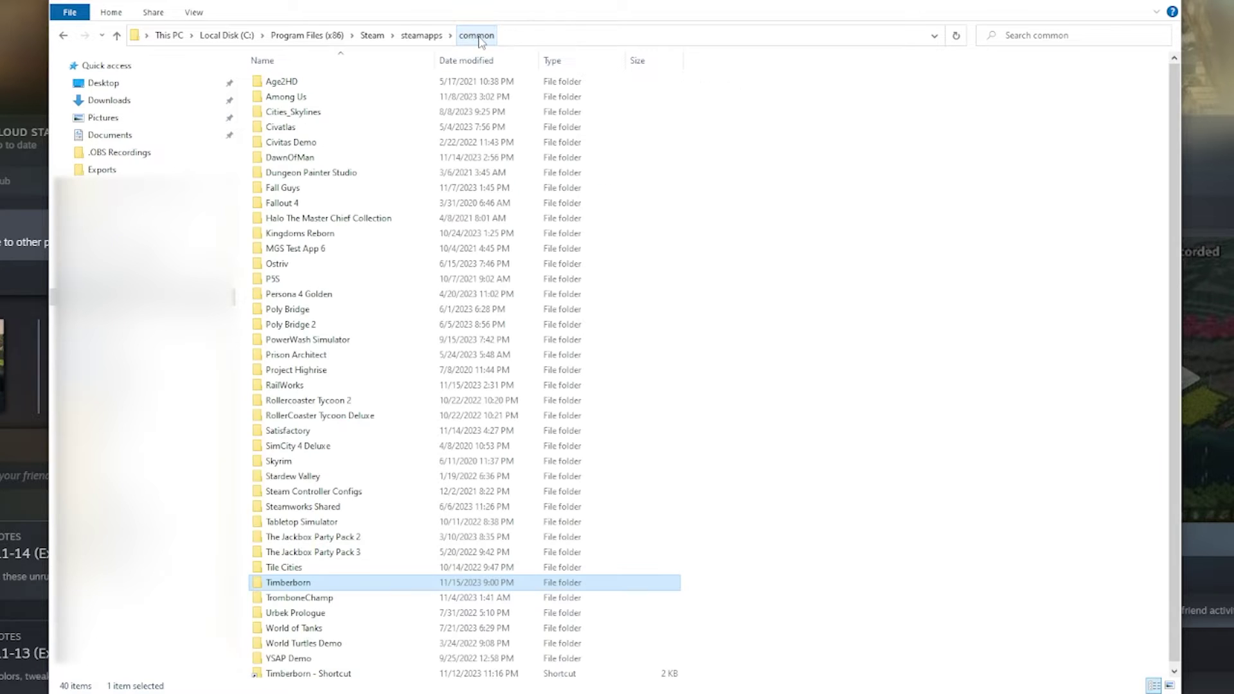
right_click(307, 585)
click(358, 515)
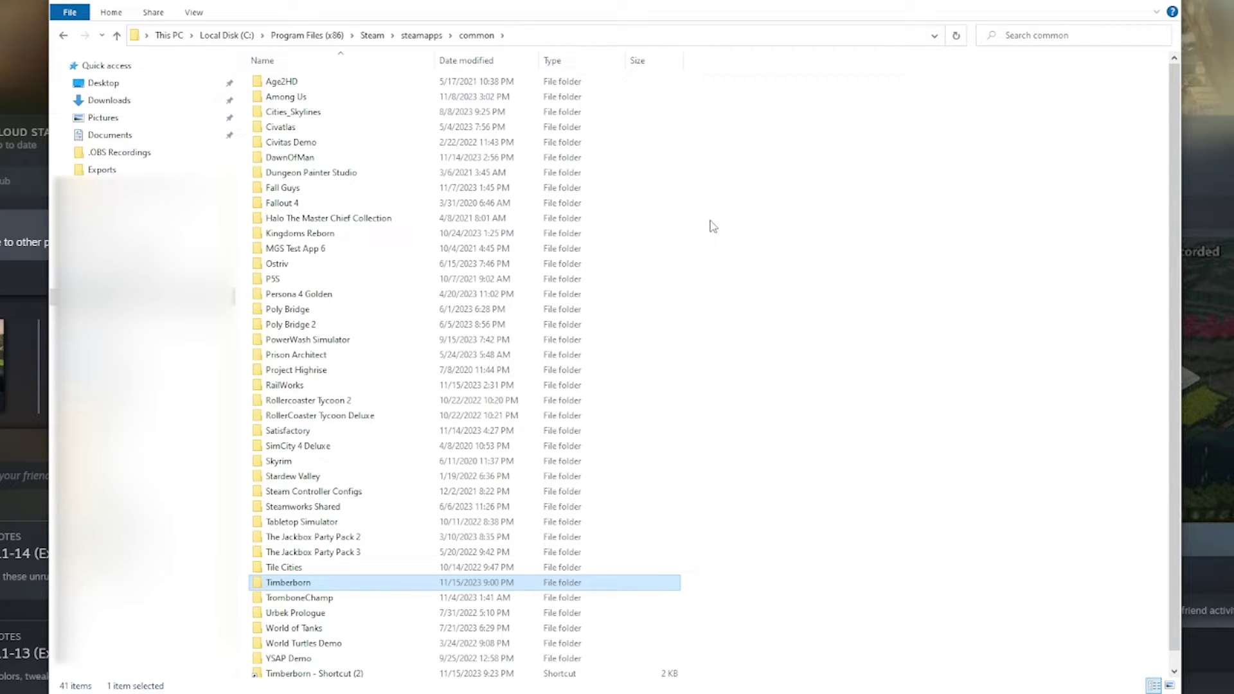
double_click(263, 588)
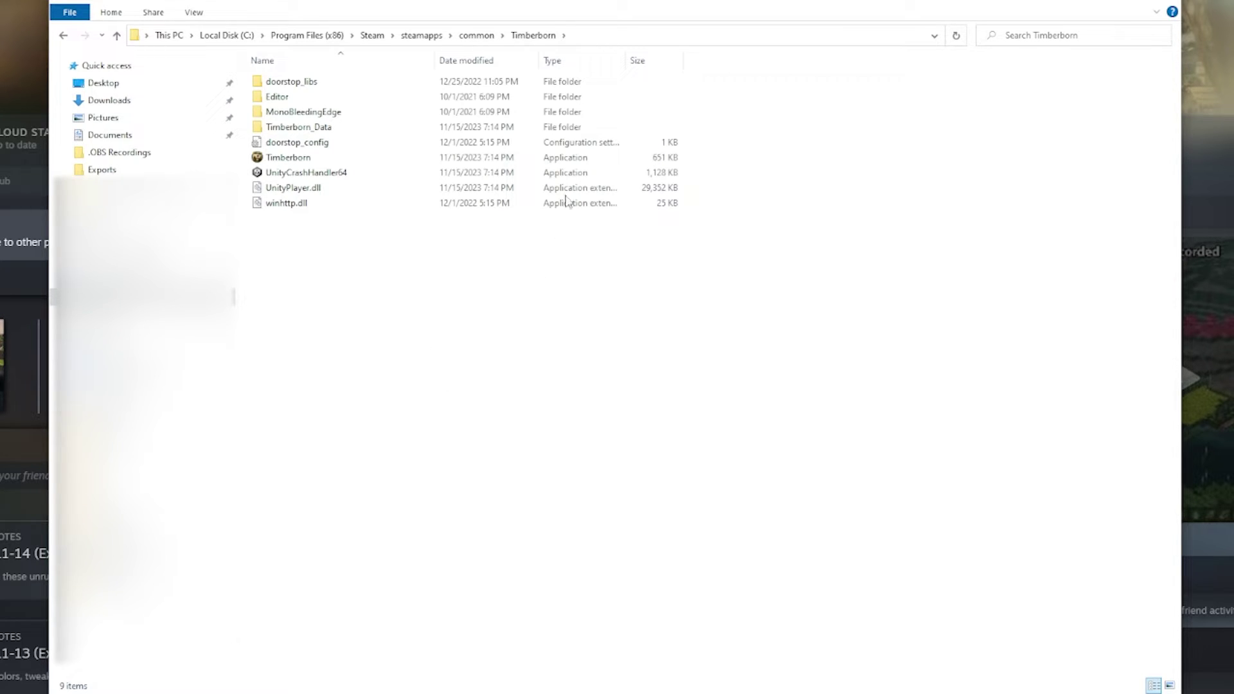
click(590, 40)
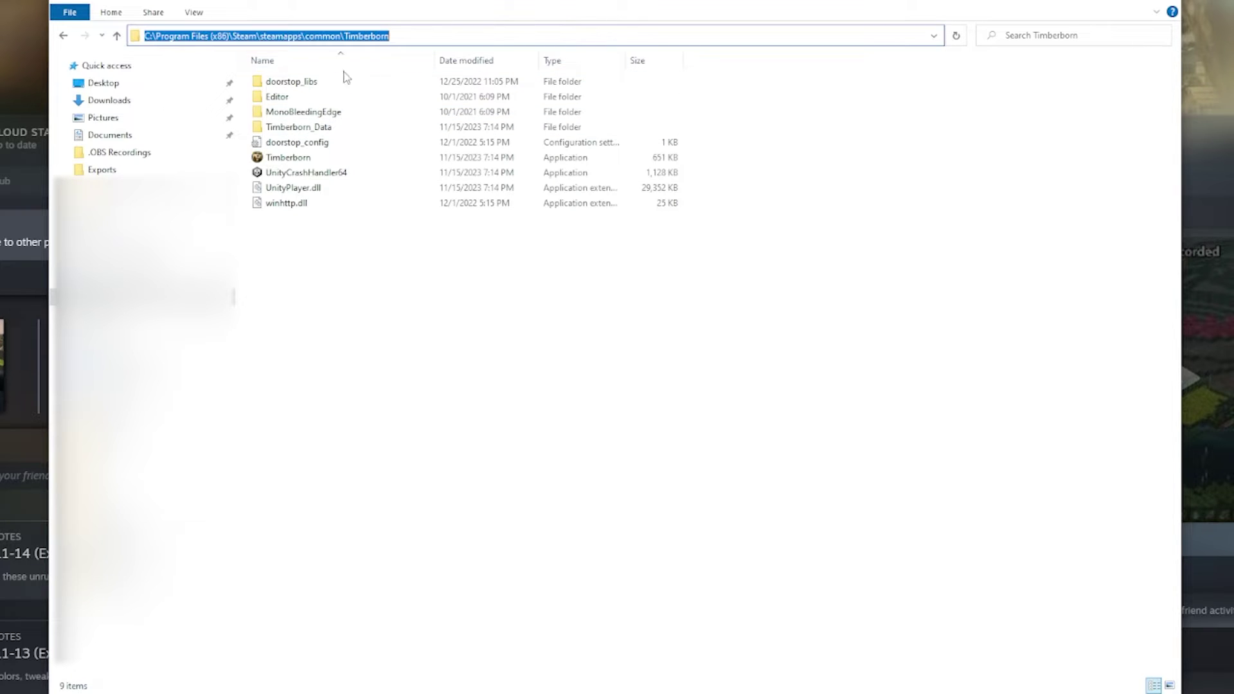
click(476, 34)
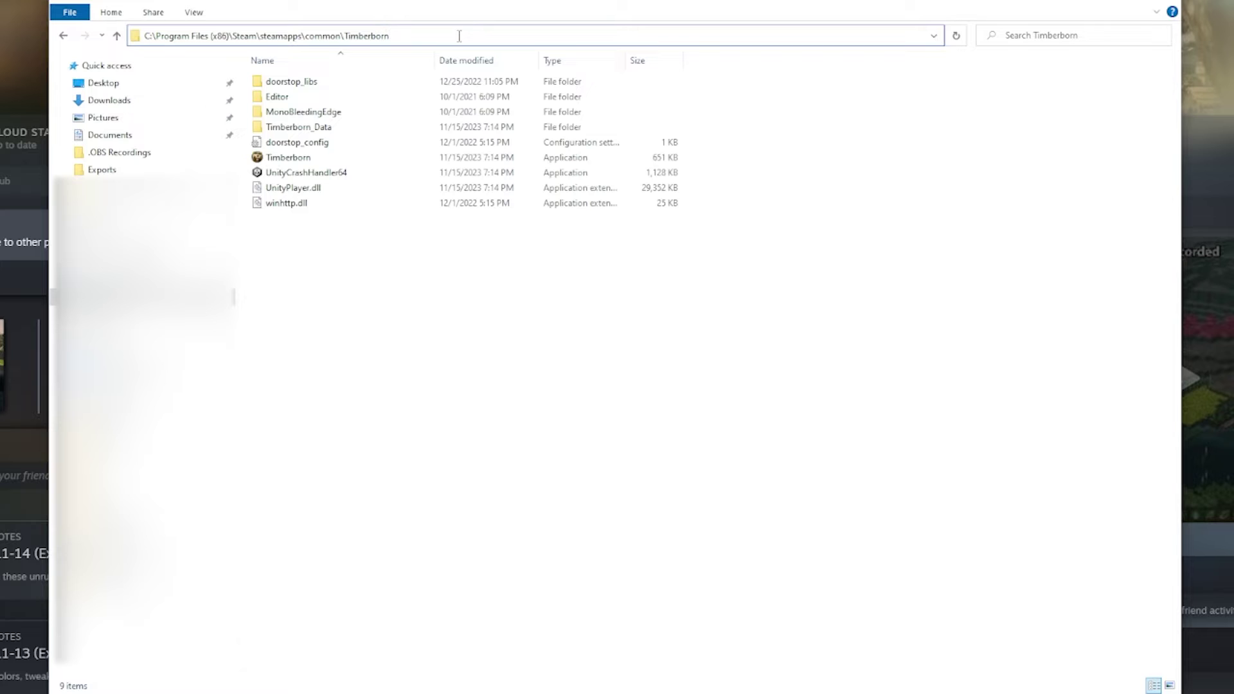
In a fresh Explorer window, navigate C: > Program Files (x86) > Steam > steamapps > common > Timberborn.
click(1160, 2)
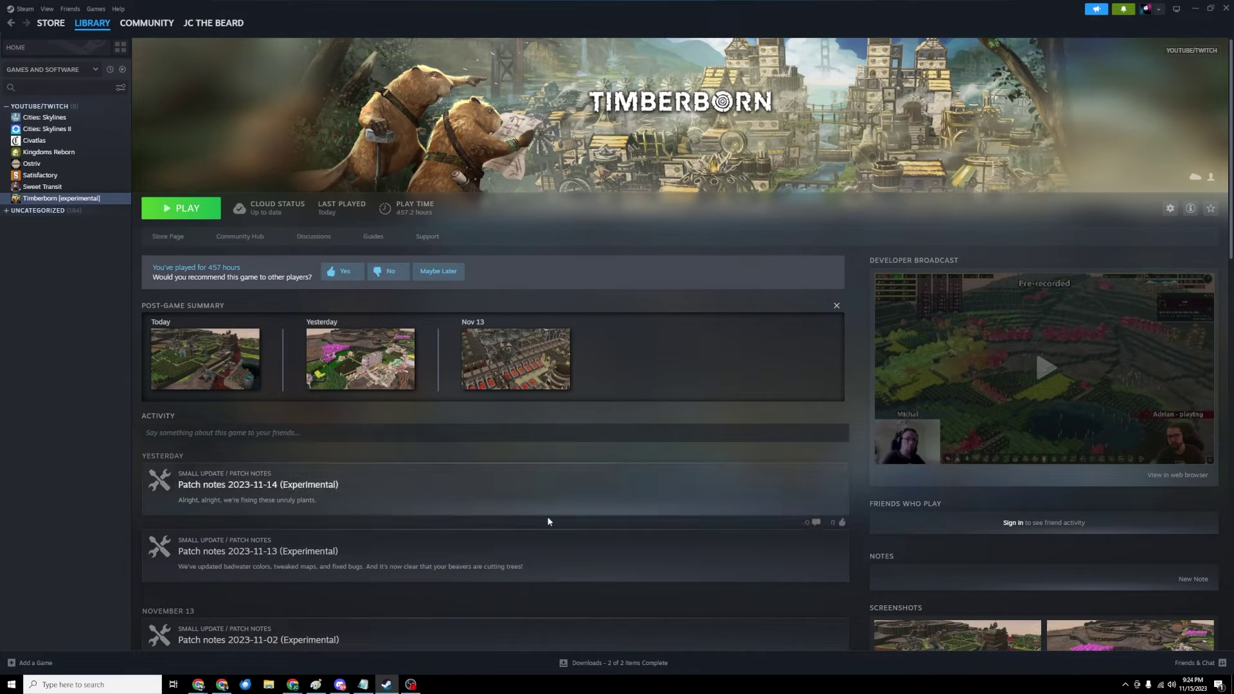
click(269, 684)
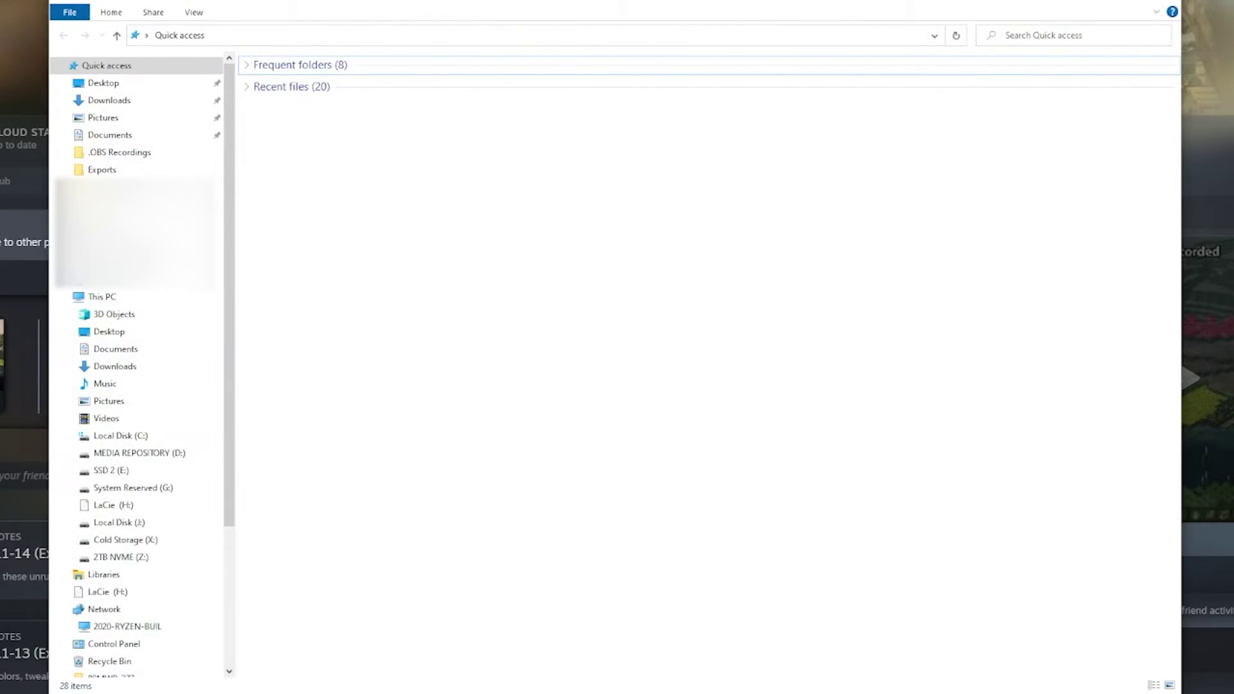
click(98, 437)
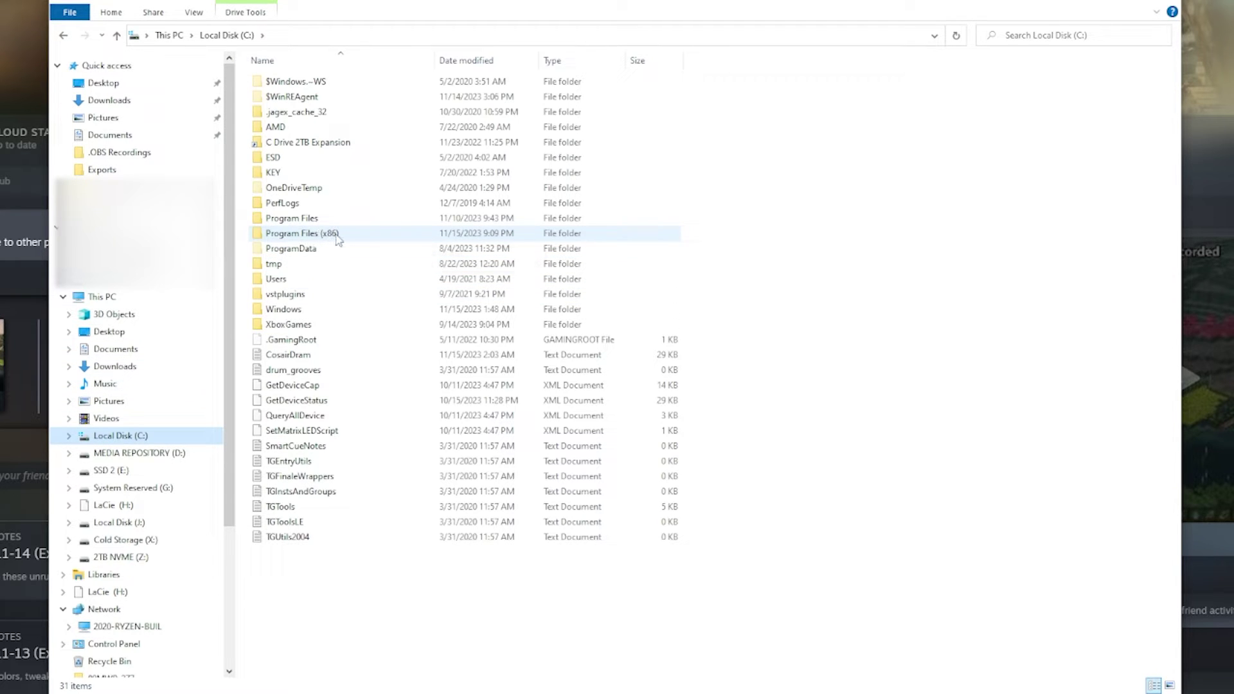
double_click(298, 234)
scroll(307, 240, down, 1)
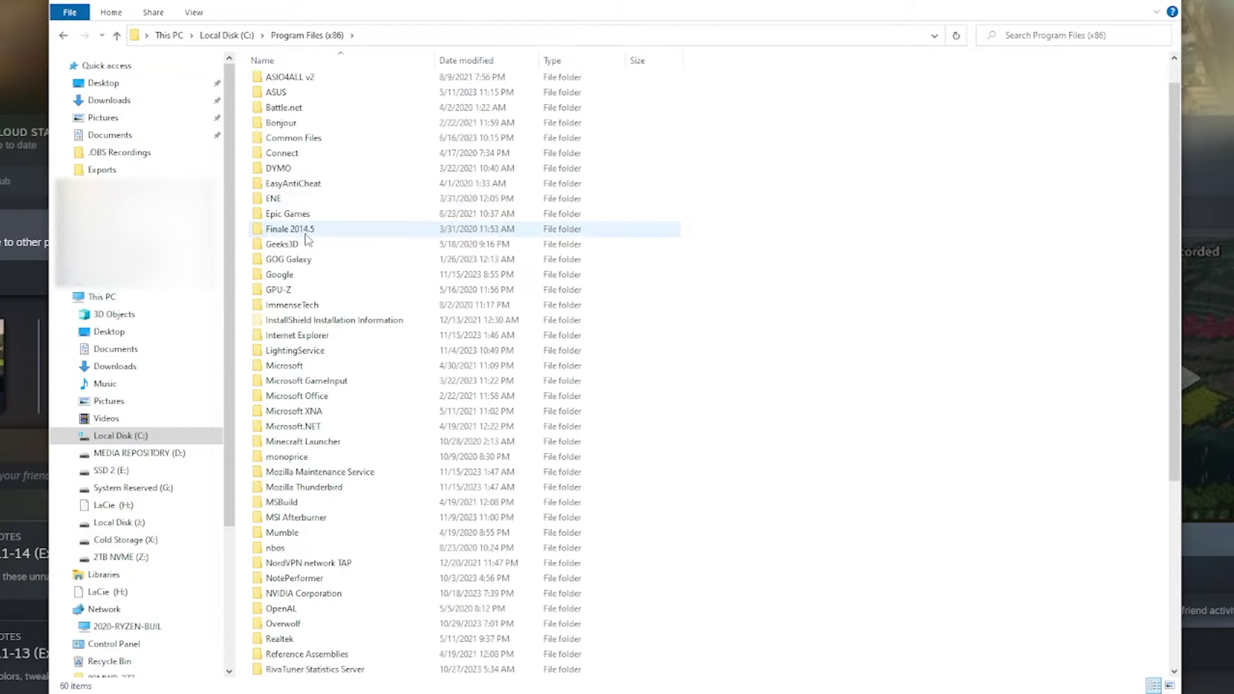
scroll(307, 240, down, 6)
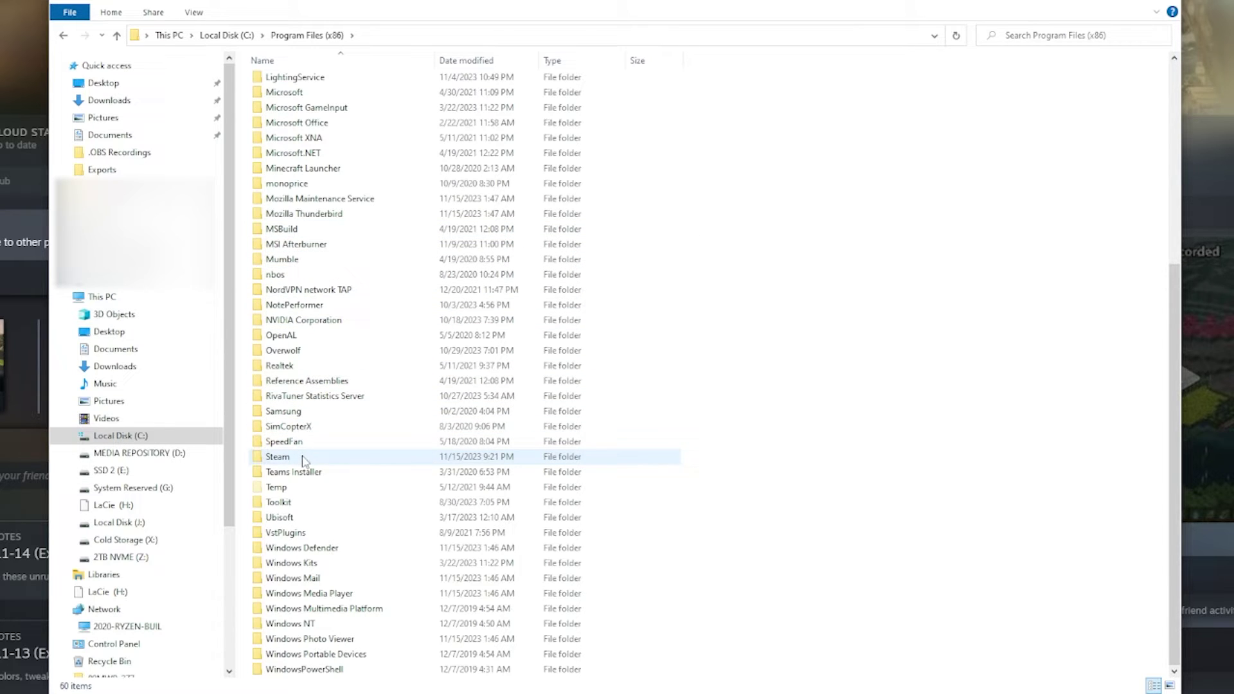
double_click(278, 457)
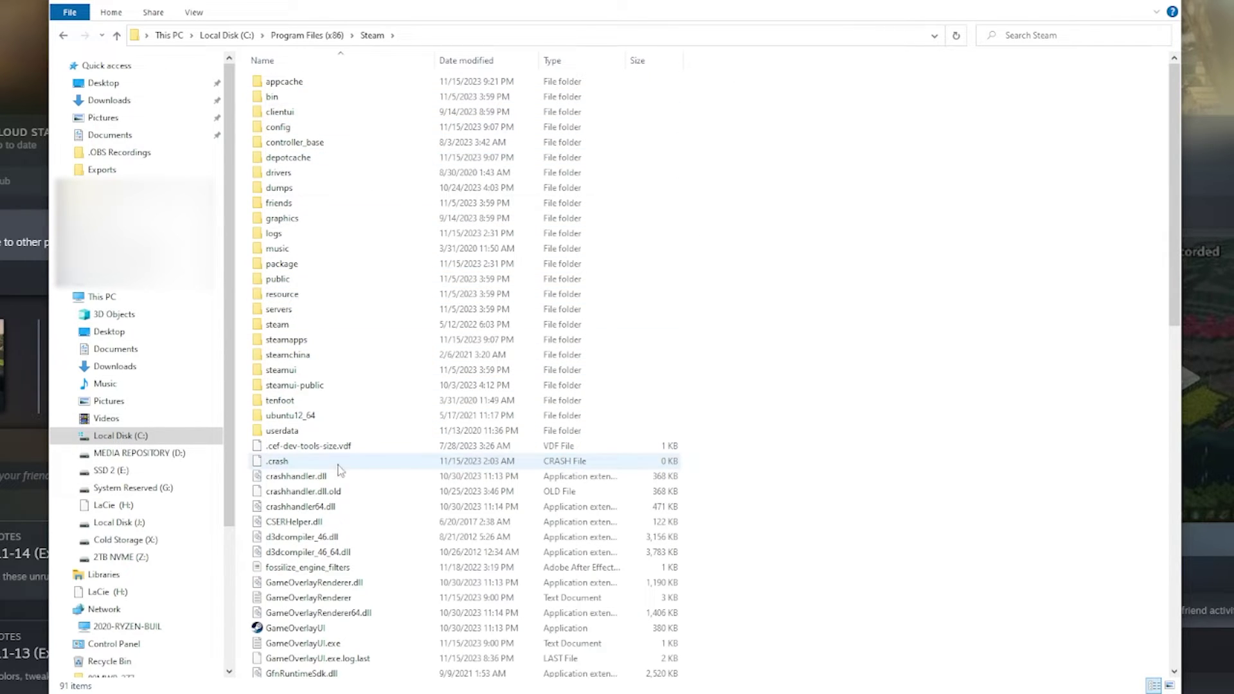
double_click(288, 343)
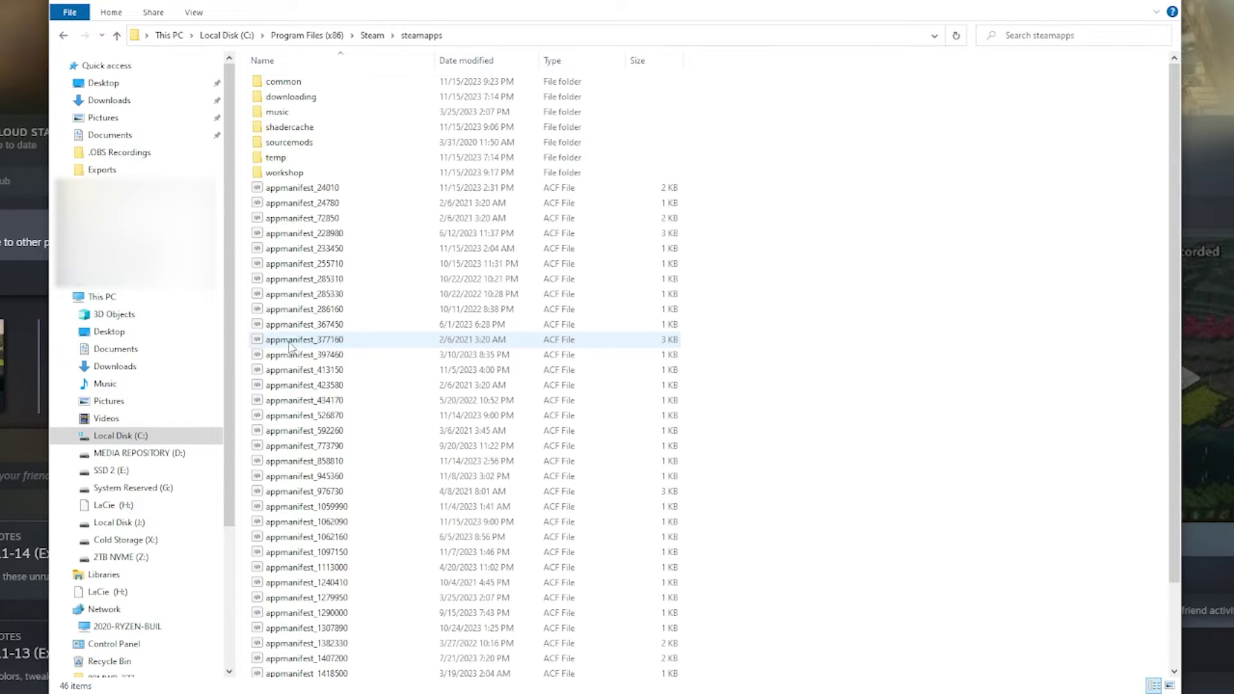
double_click(281, 82)
scroll(416, 122, down, 1)
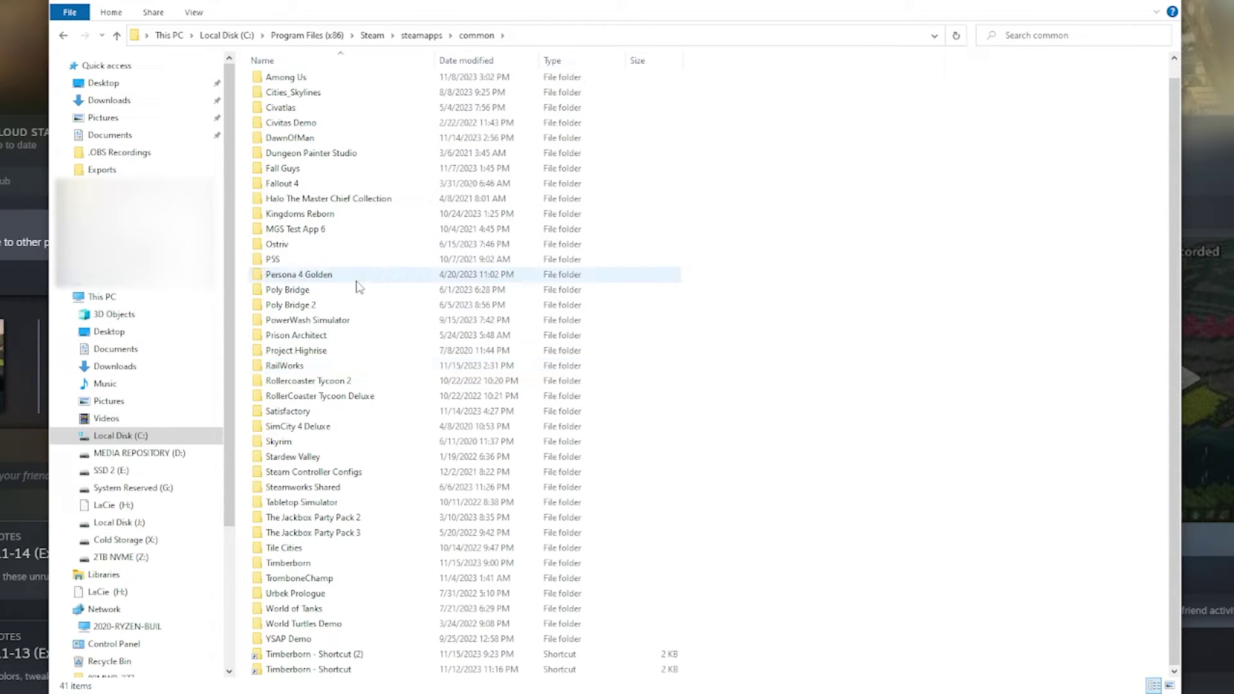
double_click(288, 565)
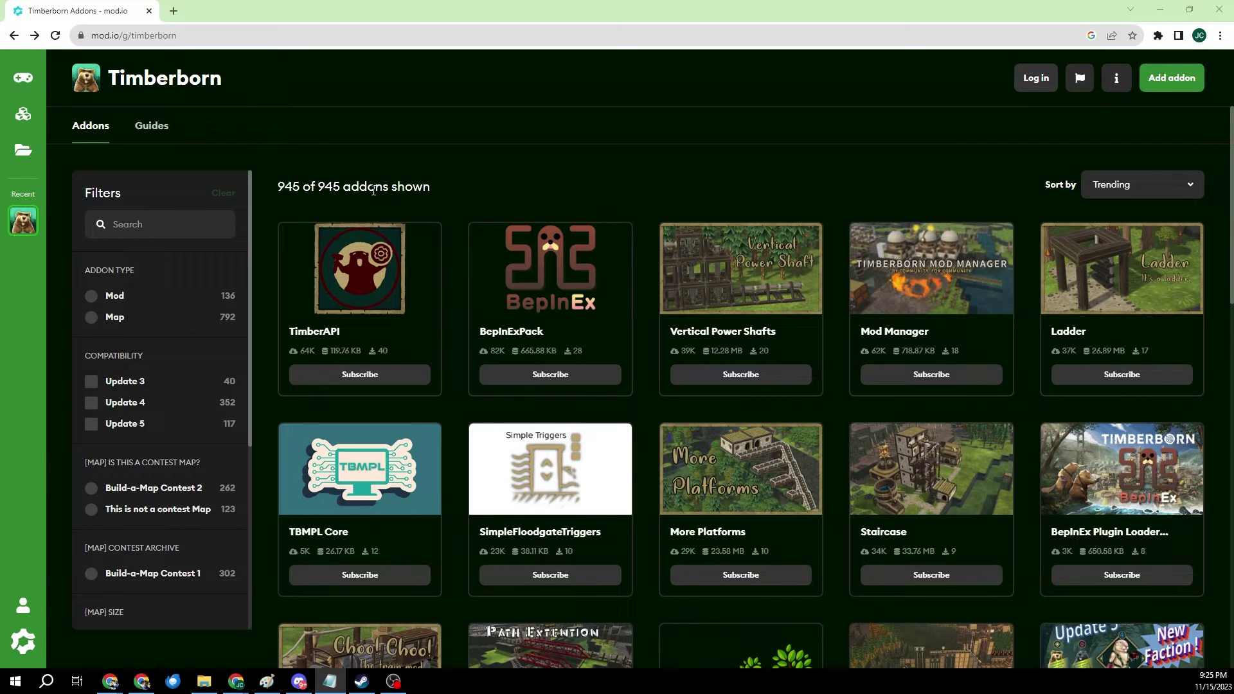
Browse the mod.io Timberborn addons list showing TimberAPI, BepInExPack, Mod Manager and Ladder.
mouse_move(407, 242)
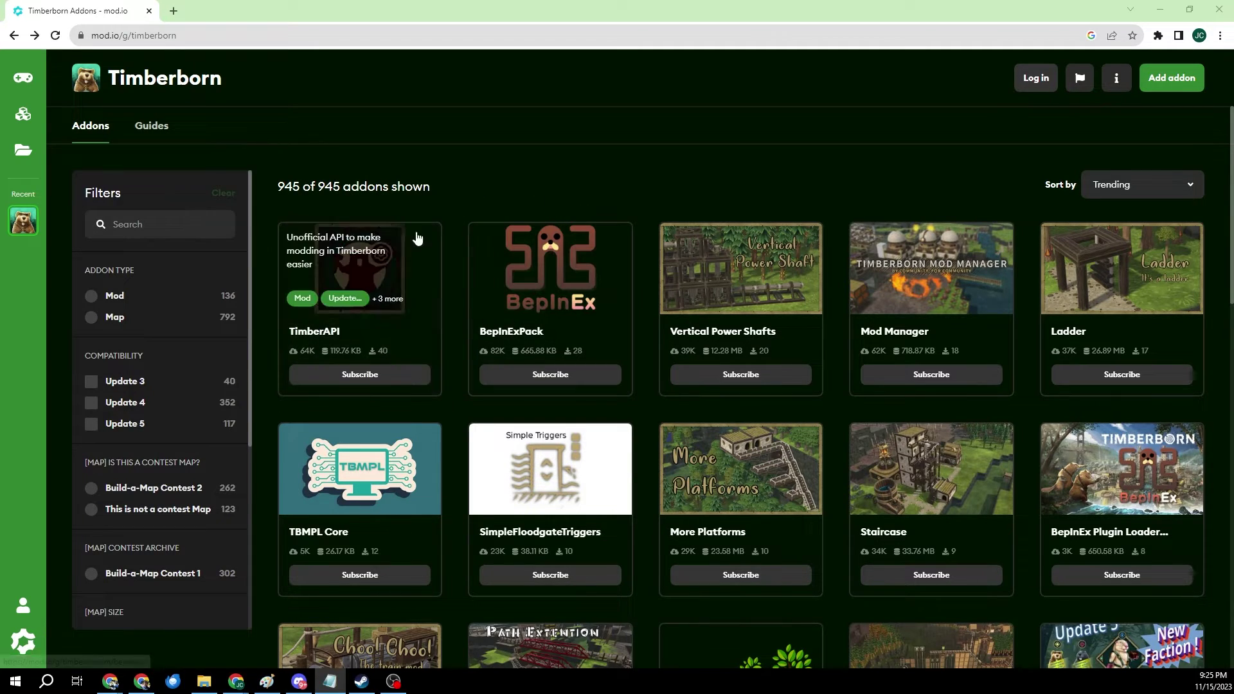
Open the BepInExPack addon page and review its released versions, confirming 5.4.22.1.
click(542, 281)
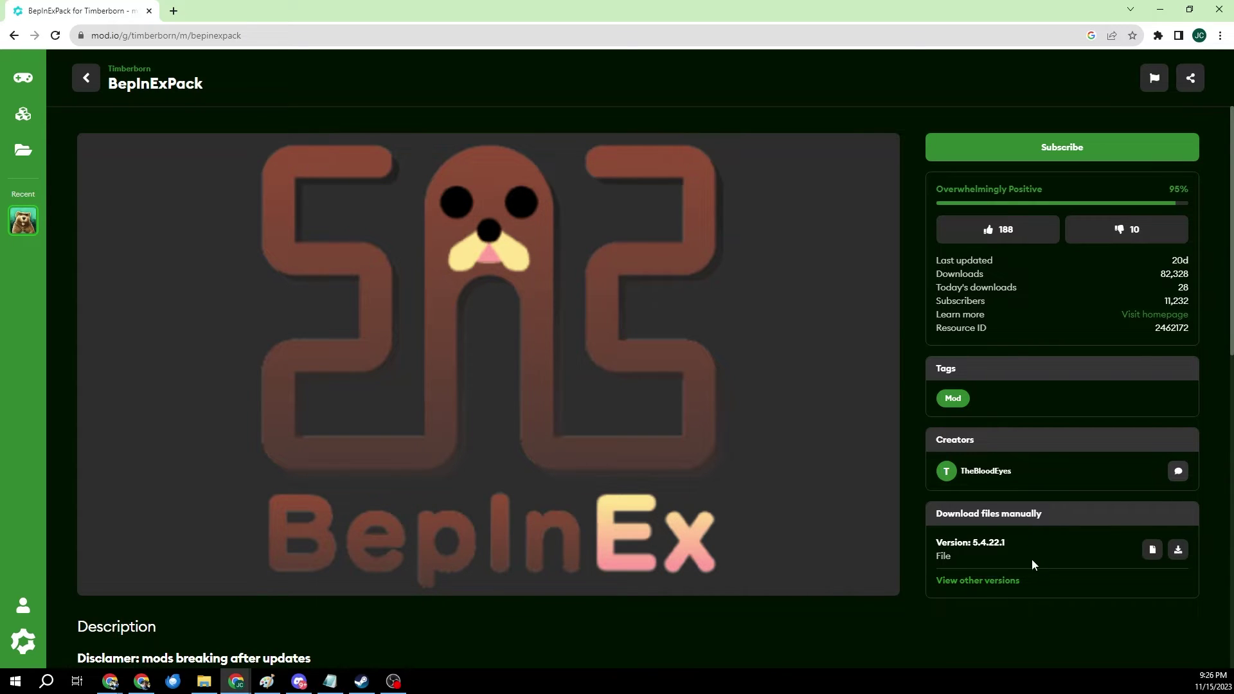
click(990, 588)
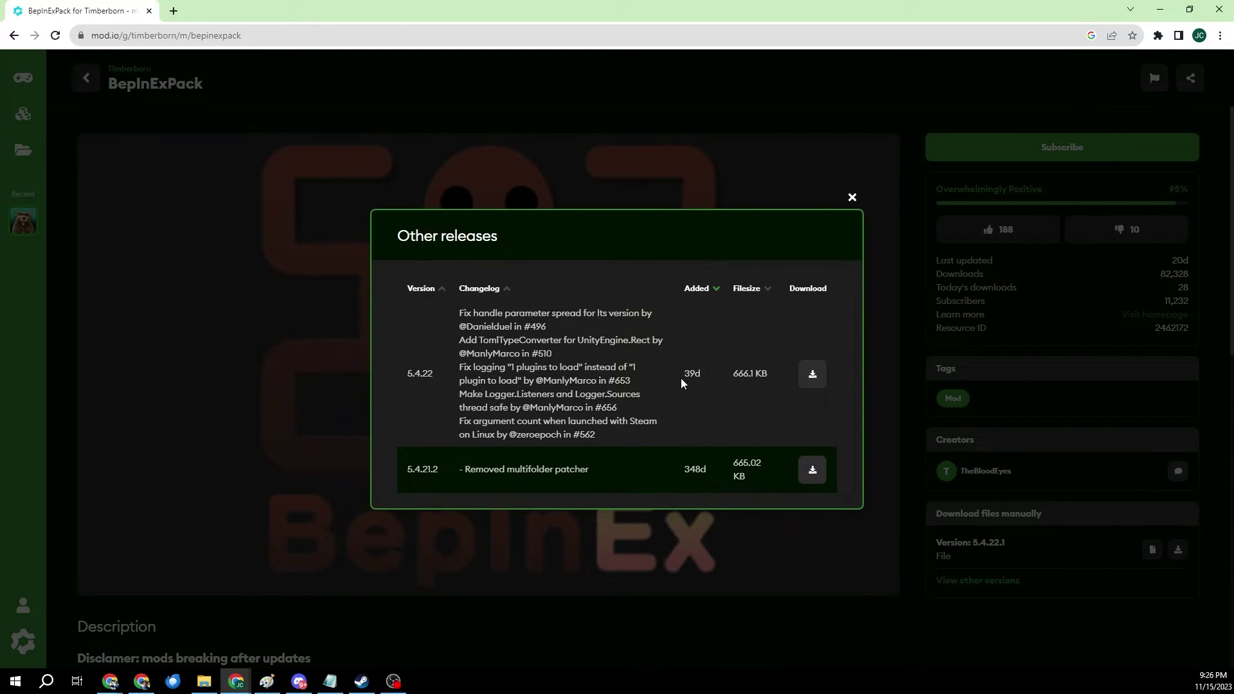
click(853, 201)
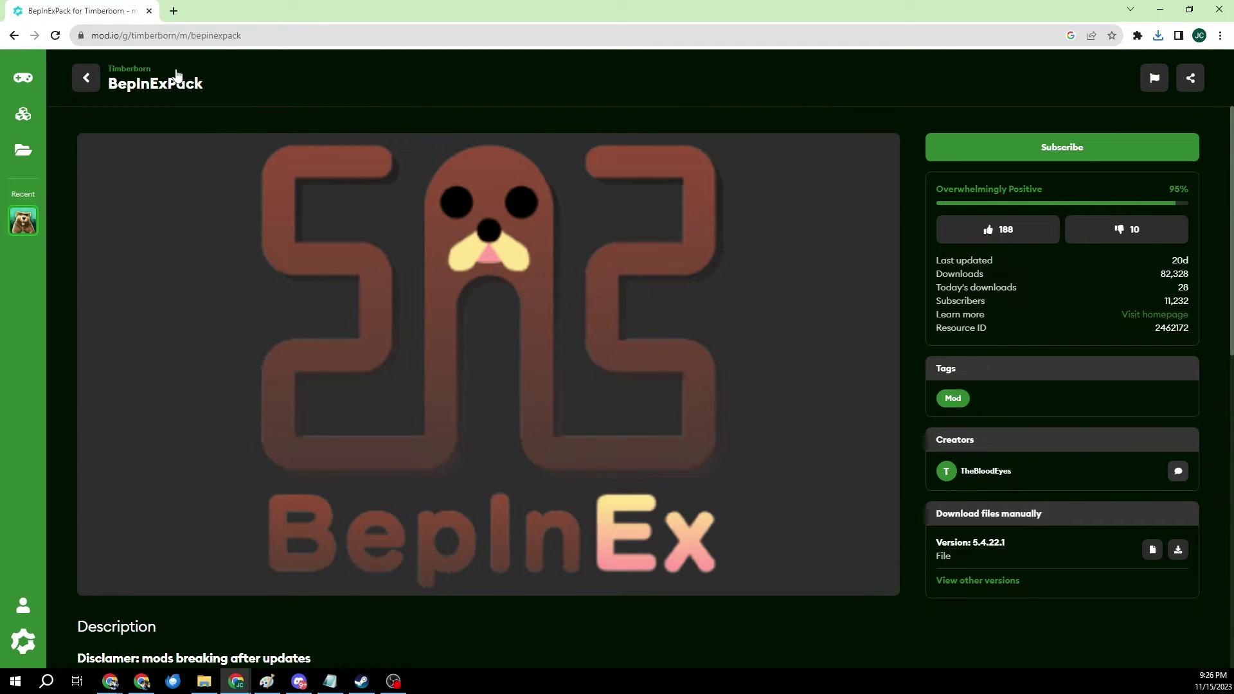
From the TimberAPI page's version list, download release 0.6.3.0.
click(87, 79)
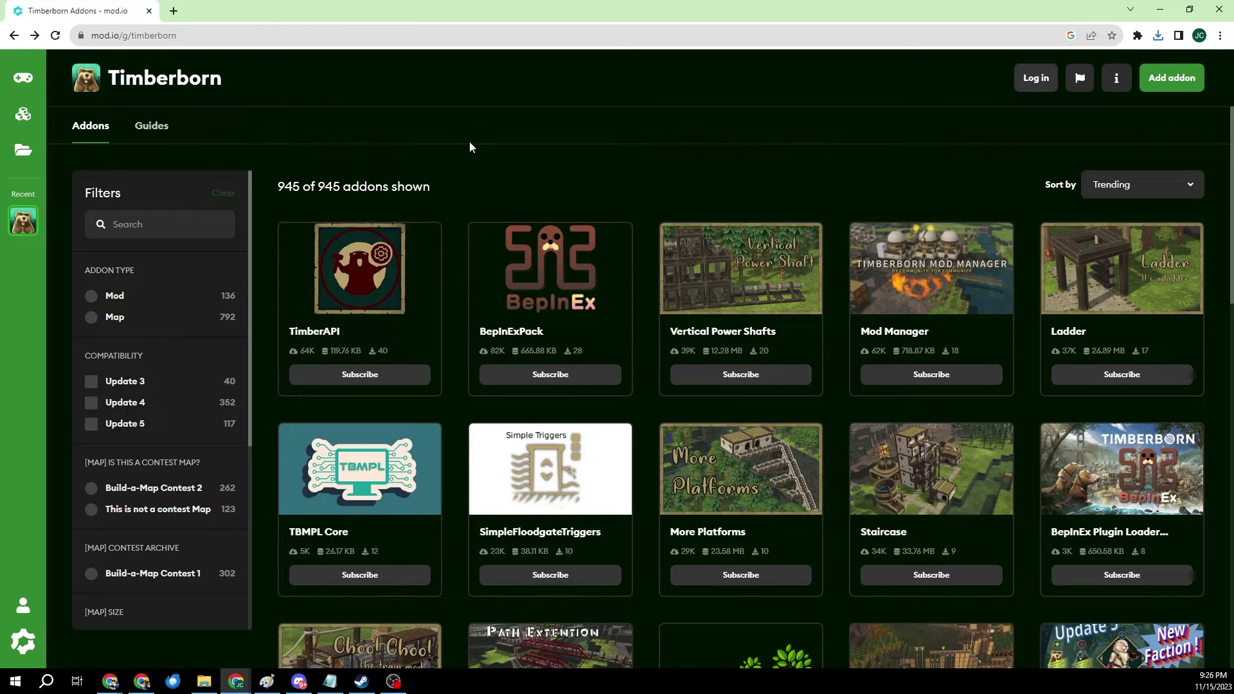
click(380, 270)
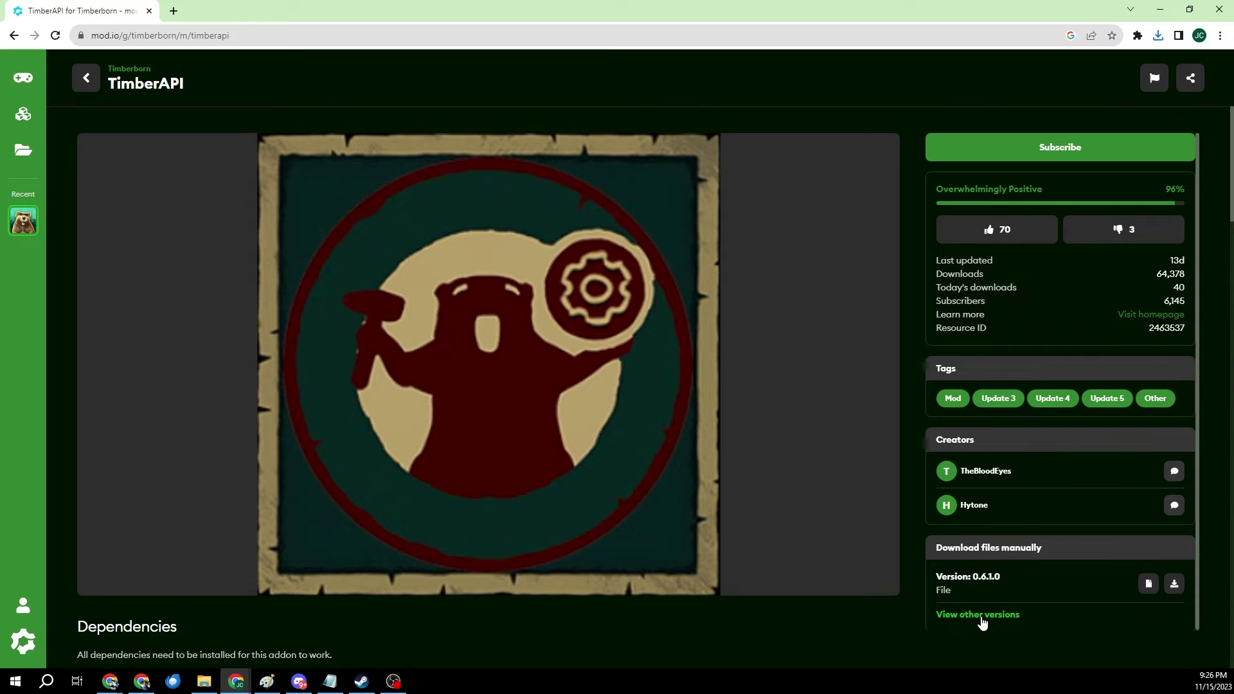
click(982, 617)
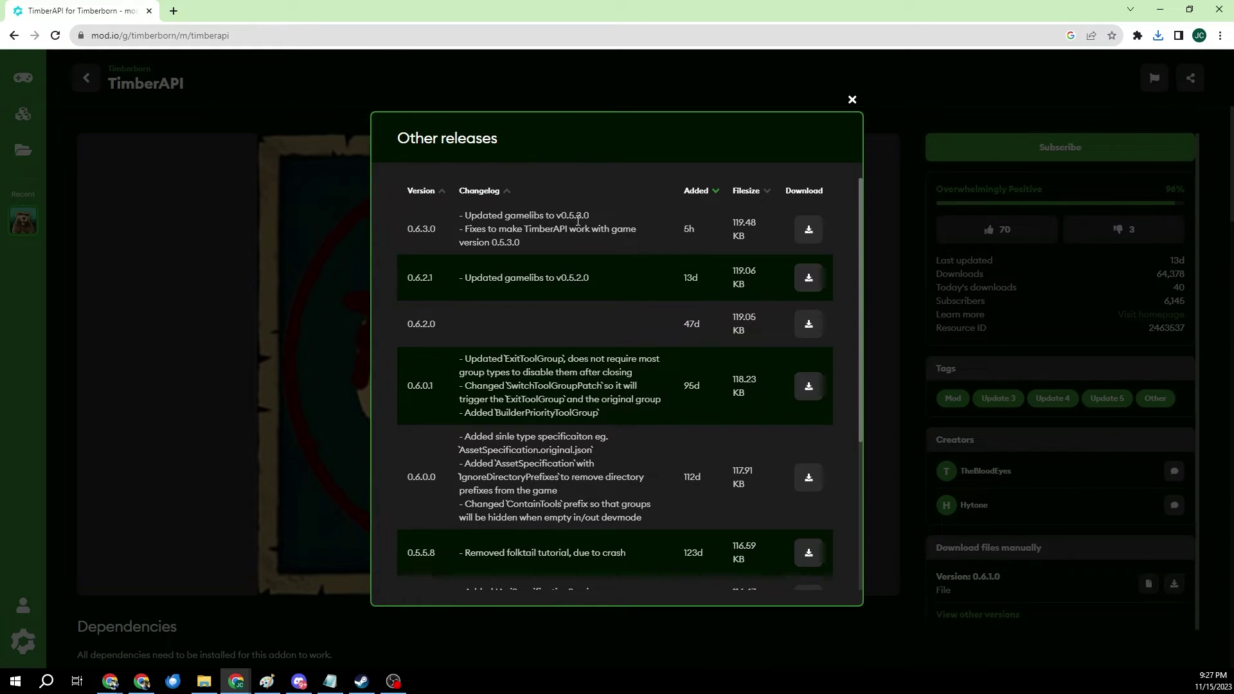
click(803, 229)
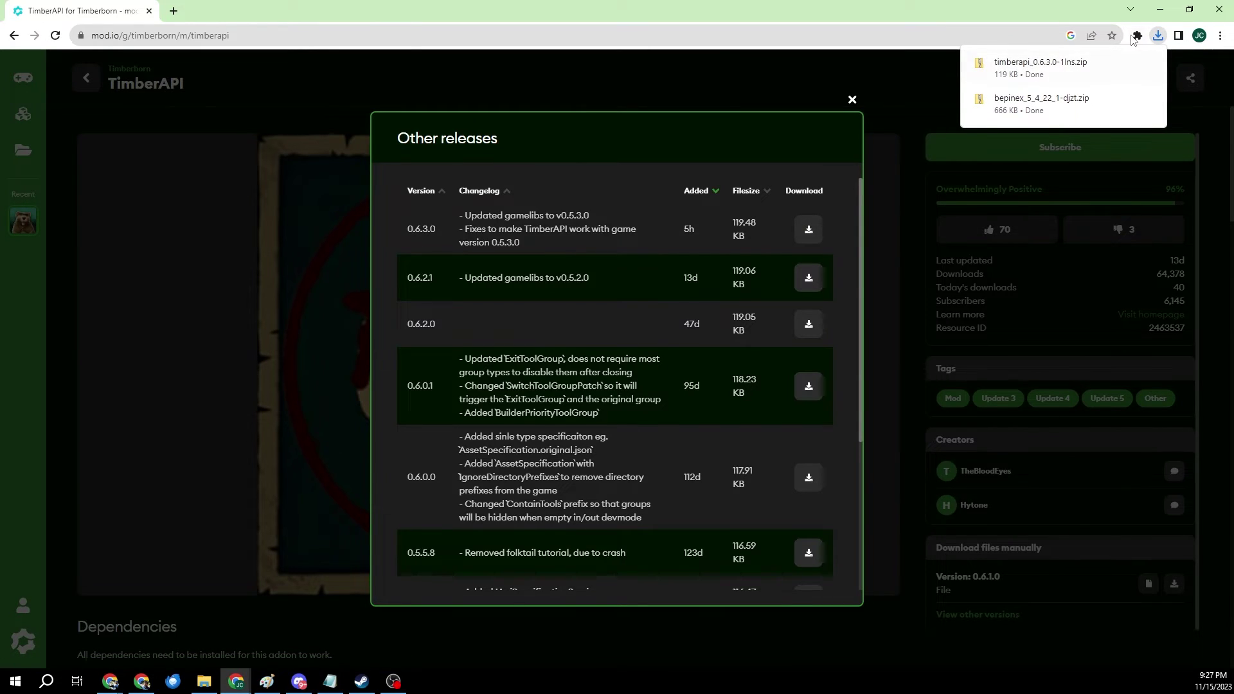
click(852, 99)
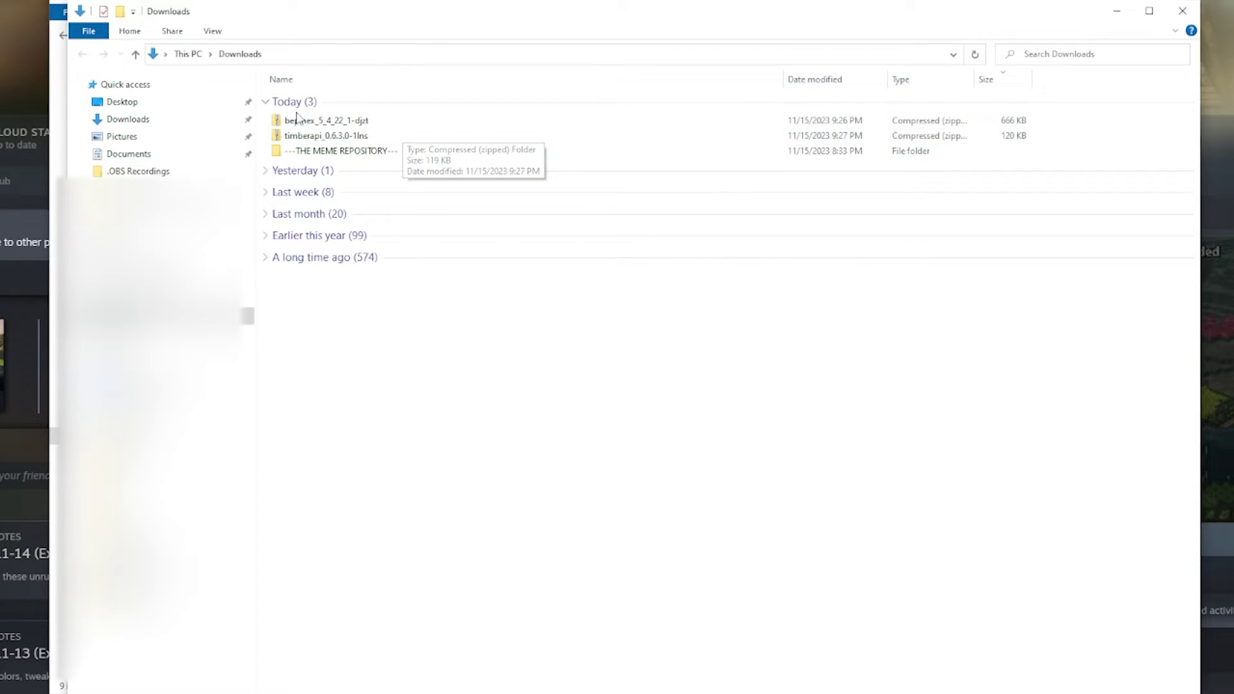
Copy the bepinex_5_4_22_1 and timberapi_0.6.3.0 zips from Downloads into the Timberborn folder.
drag(263, 119, 327, 144)
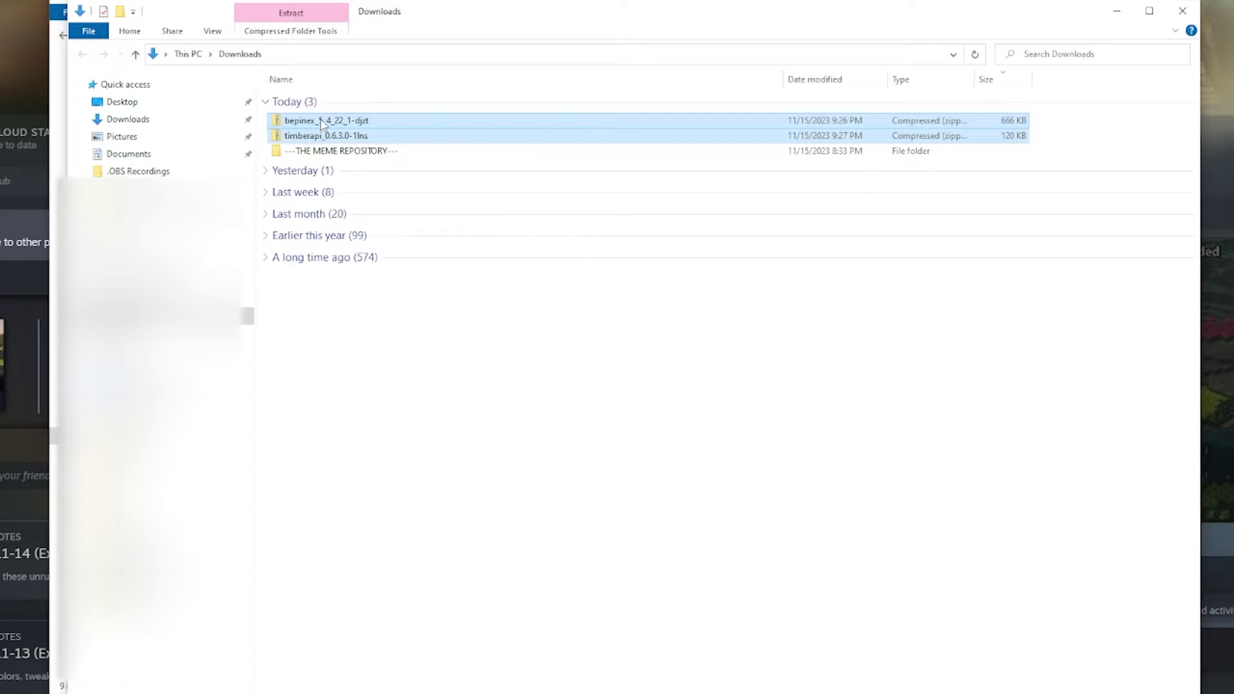
right_click(321, 121)
click(346, 341)
key(alt+Tab)
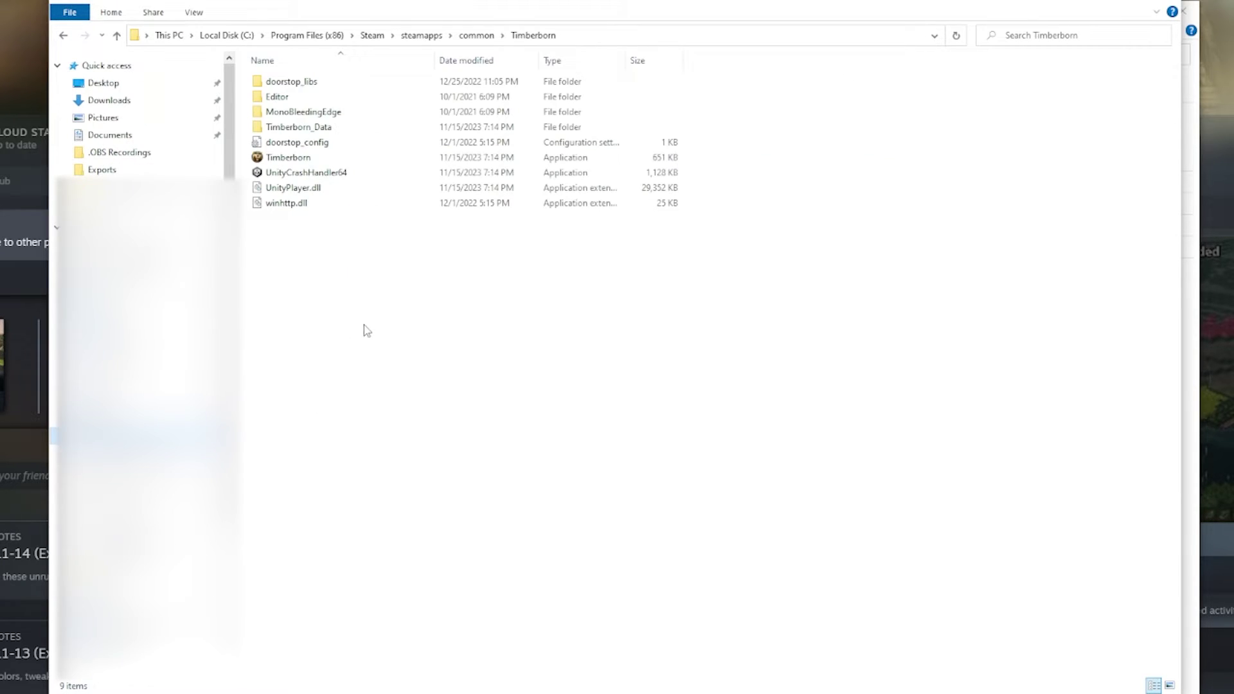
right_click(363, 329)
click(396, 423)
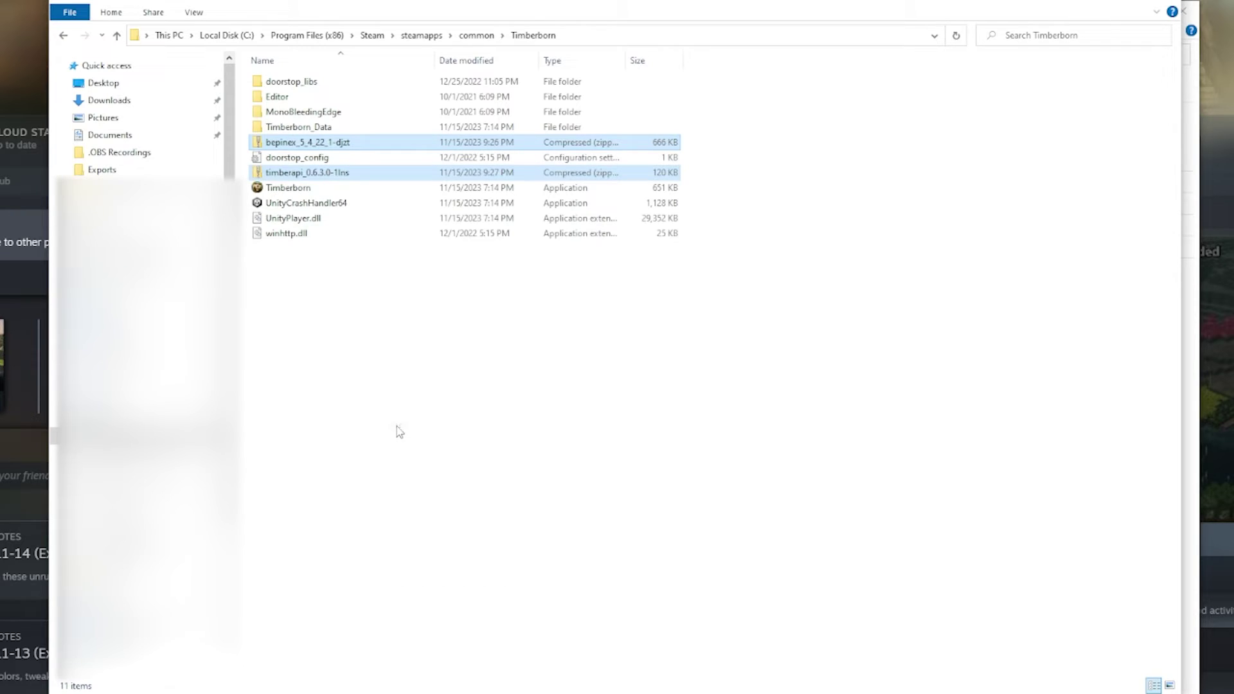
click(317, 339)
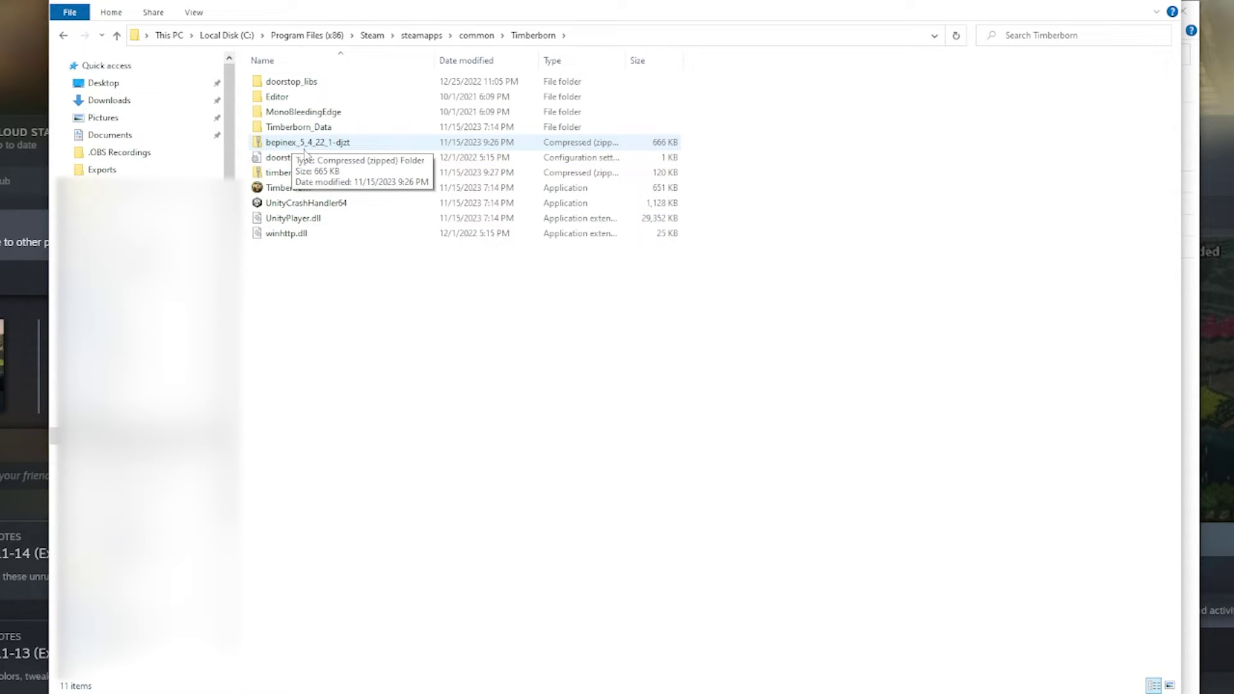
Extract the BepInEx zip with 7-Zip into bepinex_5_4_22_1-djzt and open that folder.
right_click(285, 146)
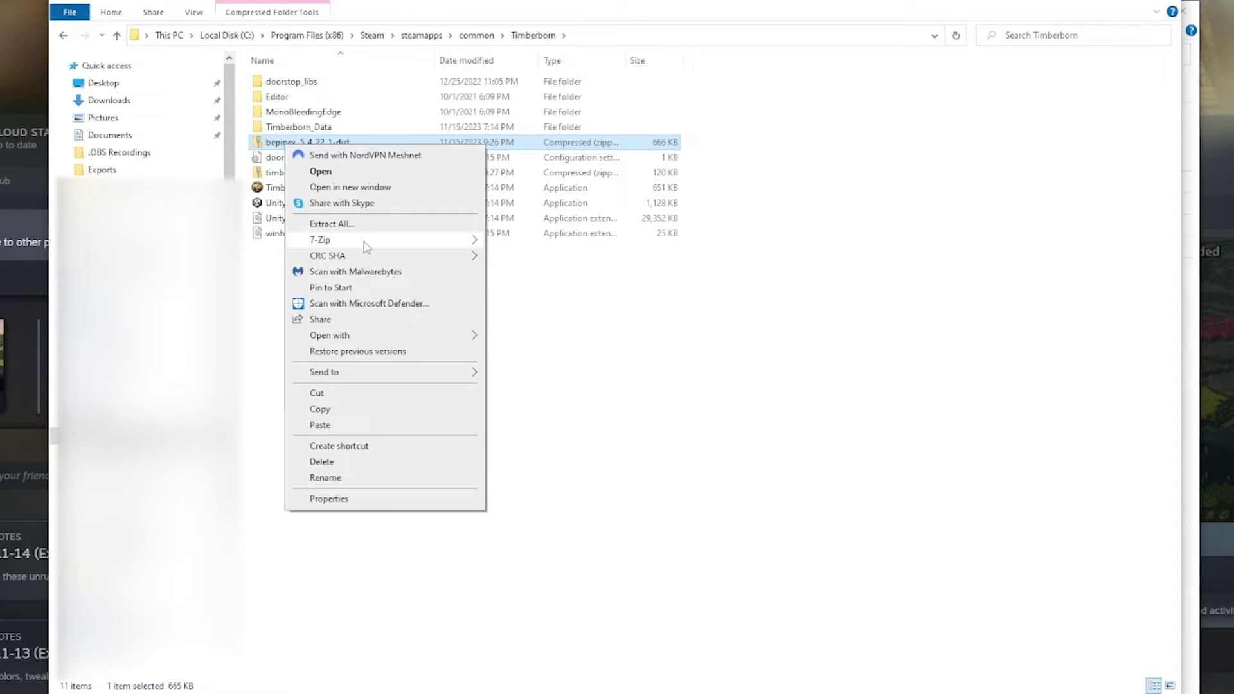
mouse_move(364, 242)
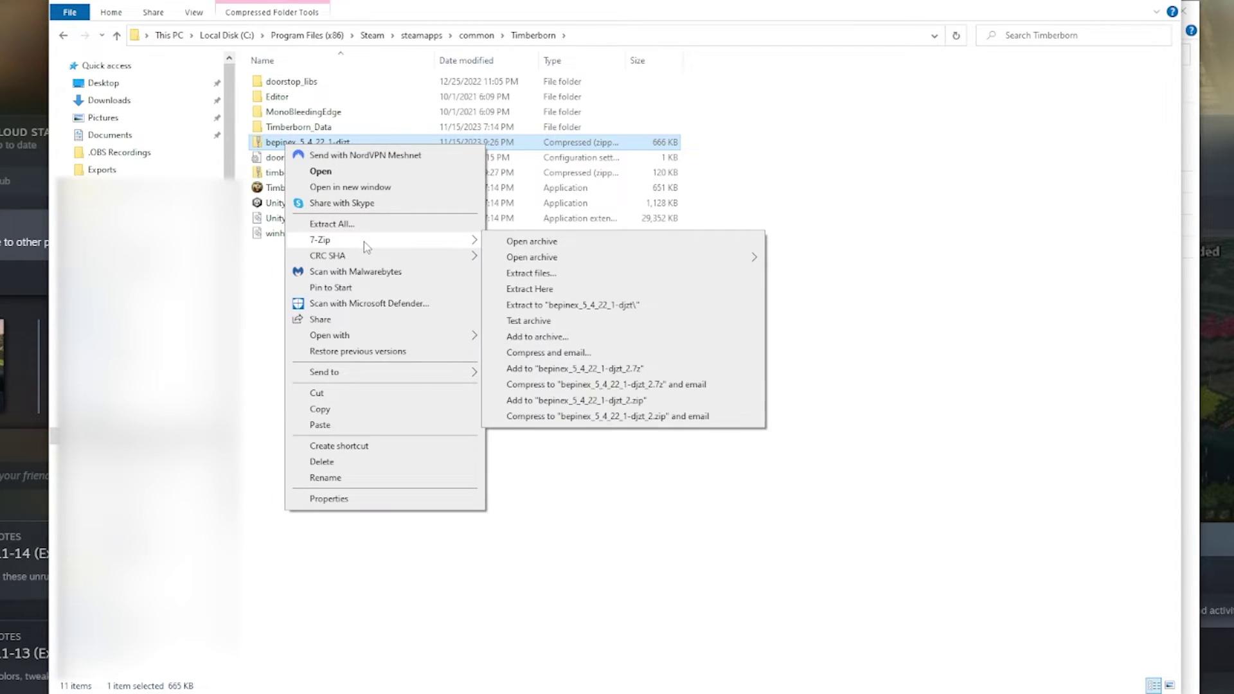
click(597, 311)
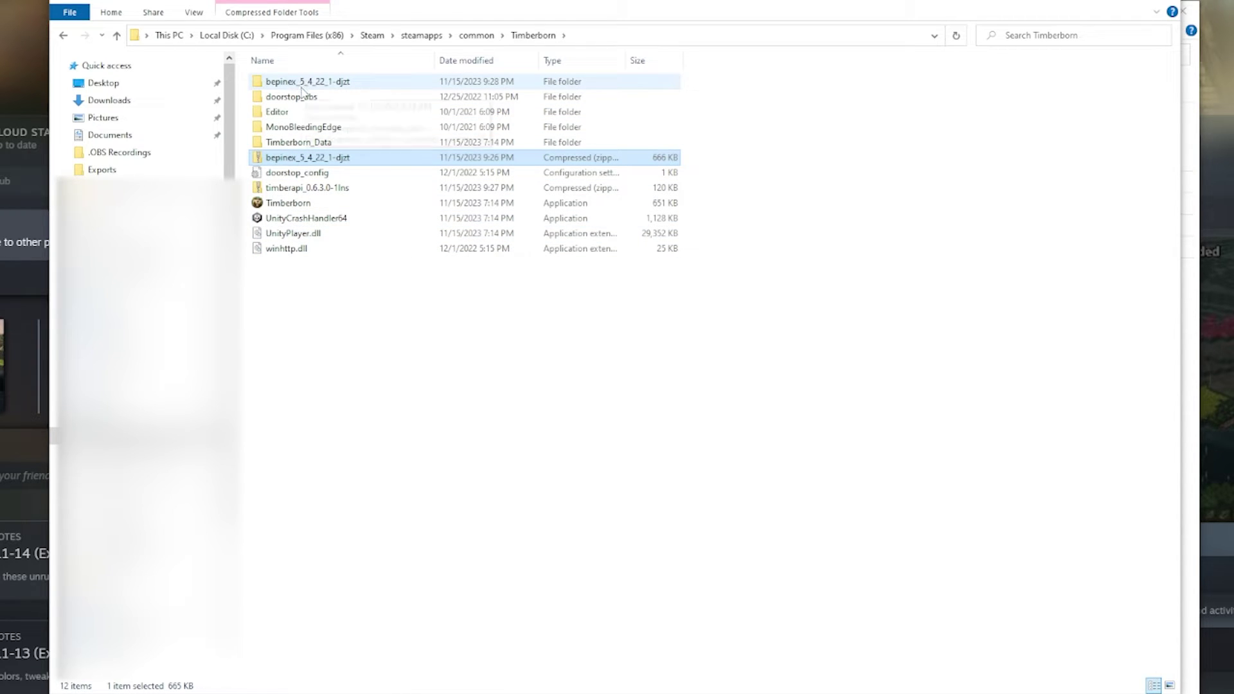
double_click(286, 83)
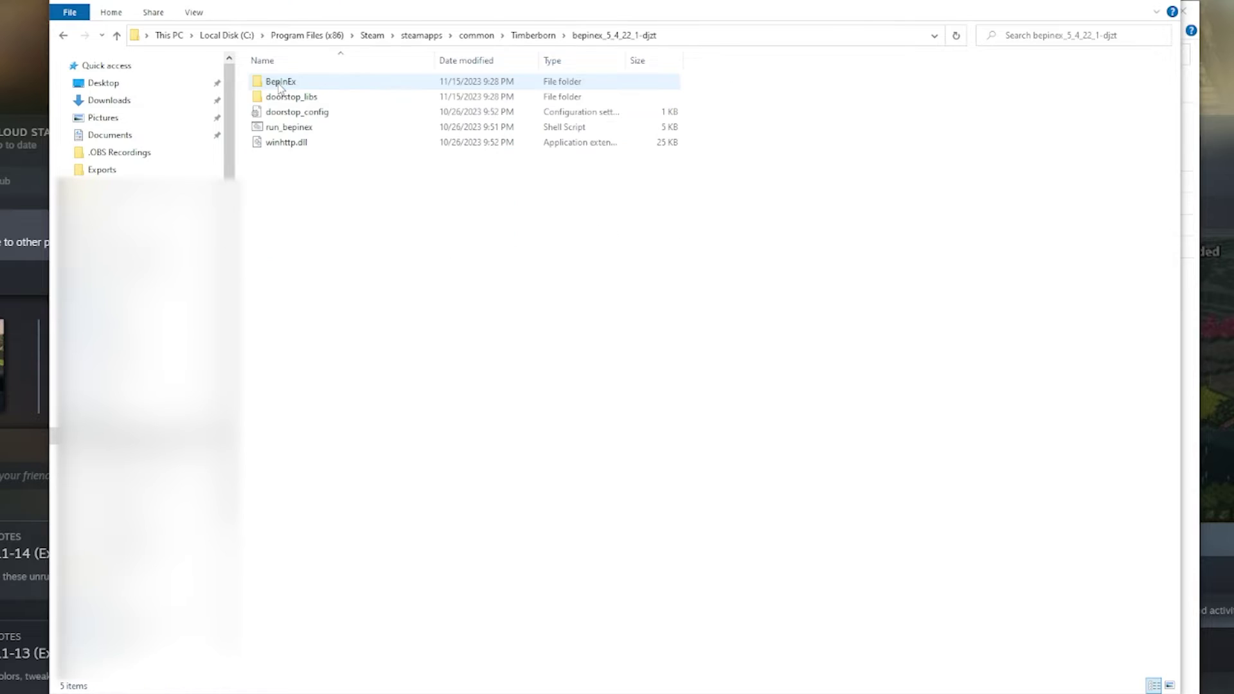
click(293, 144)
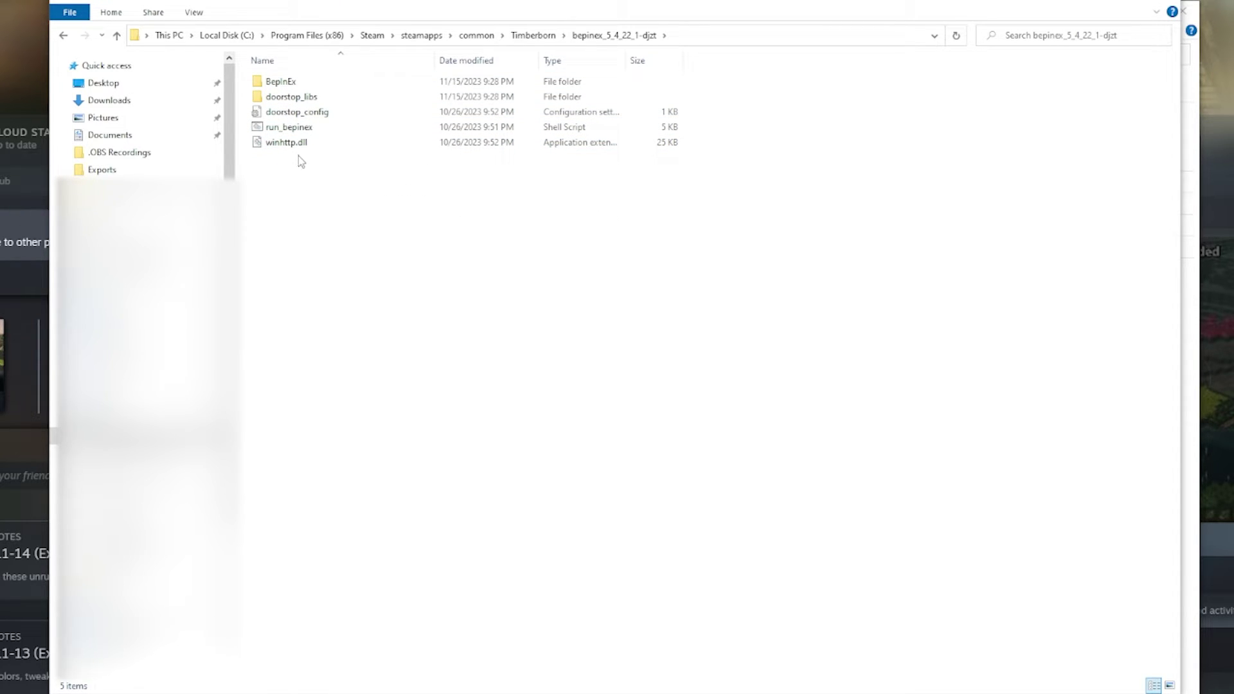
Copy the five extracted BepInEx items into the Timberborn folder, replacing same-named files.
click(533, 35)
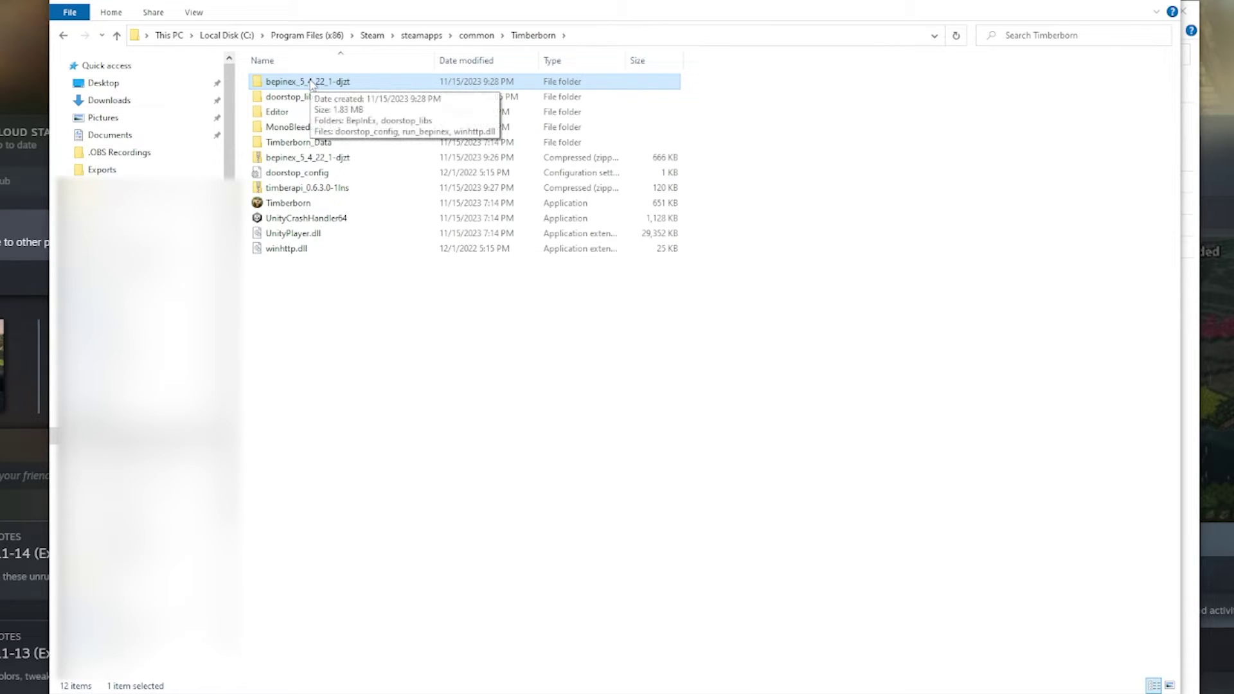
double_click(306, 82)
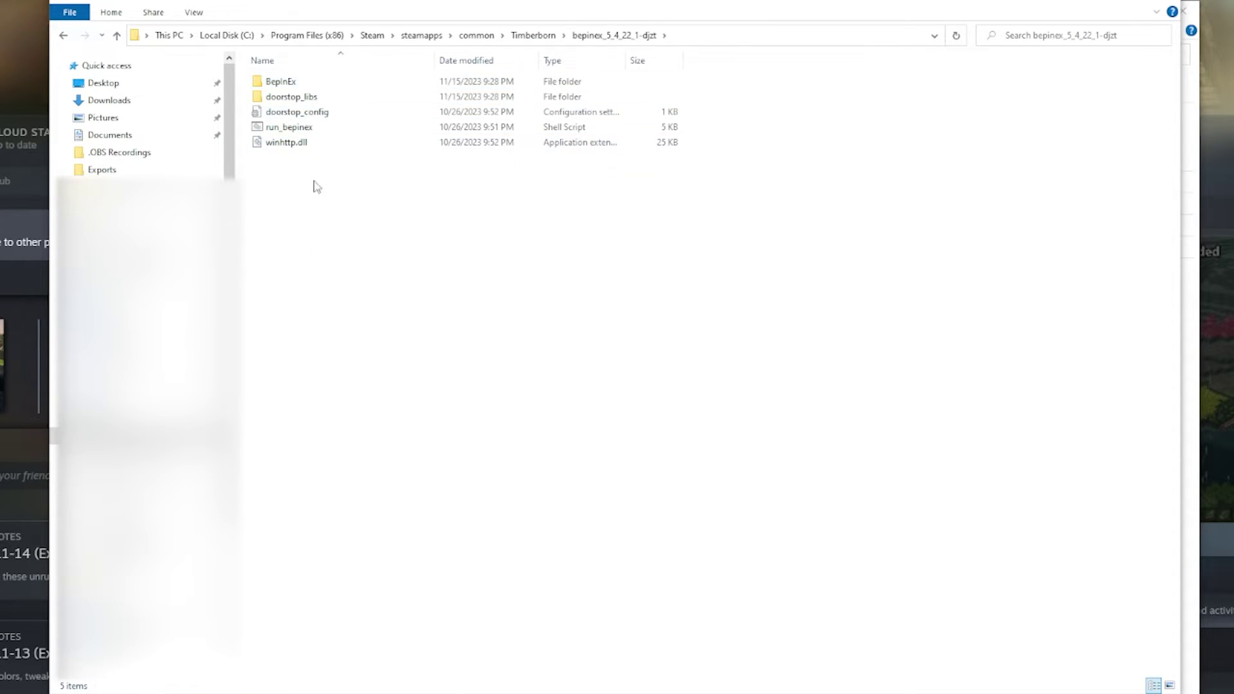
drag(333, 189, 269, 79)
right_click(281, 85)
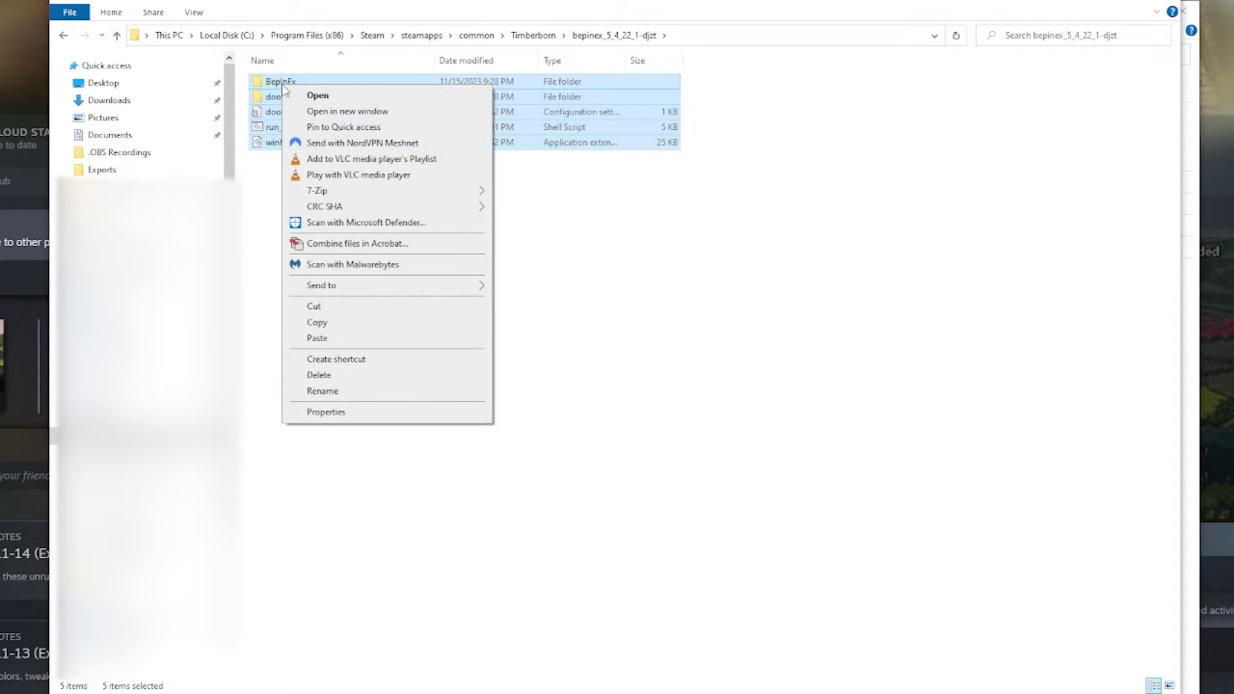
click(345, 325)
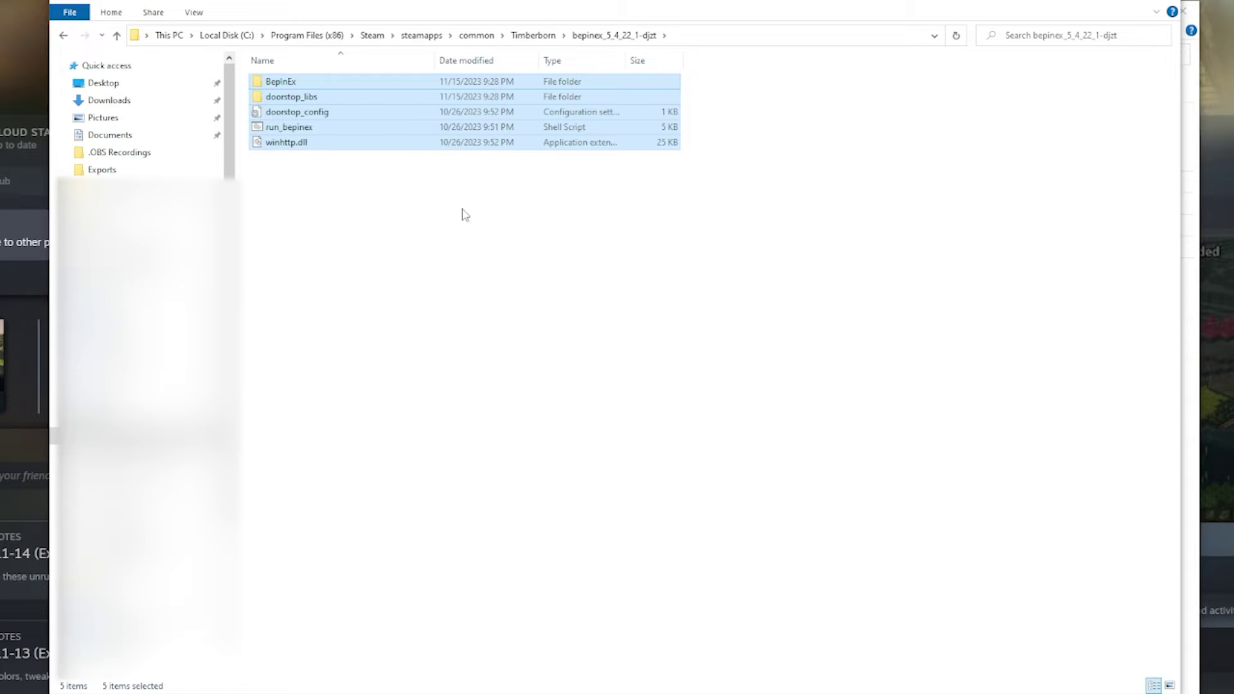
click(531, 36)
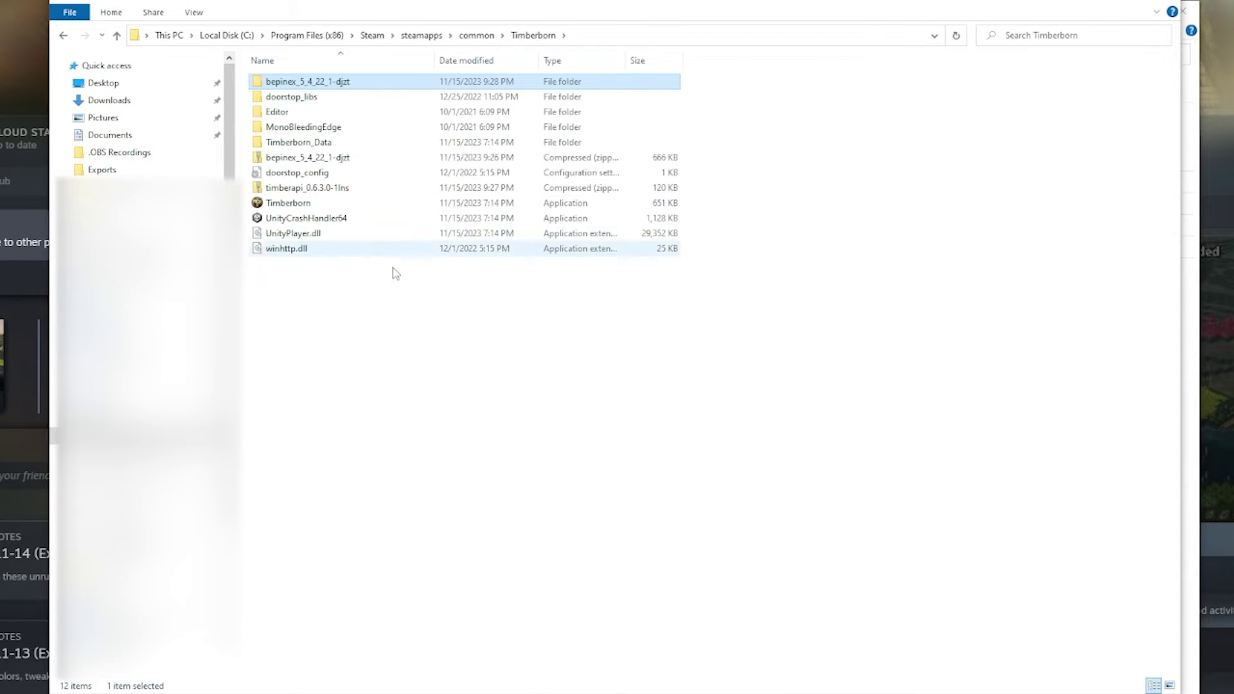
right_click(362, 337)
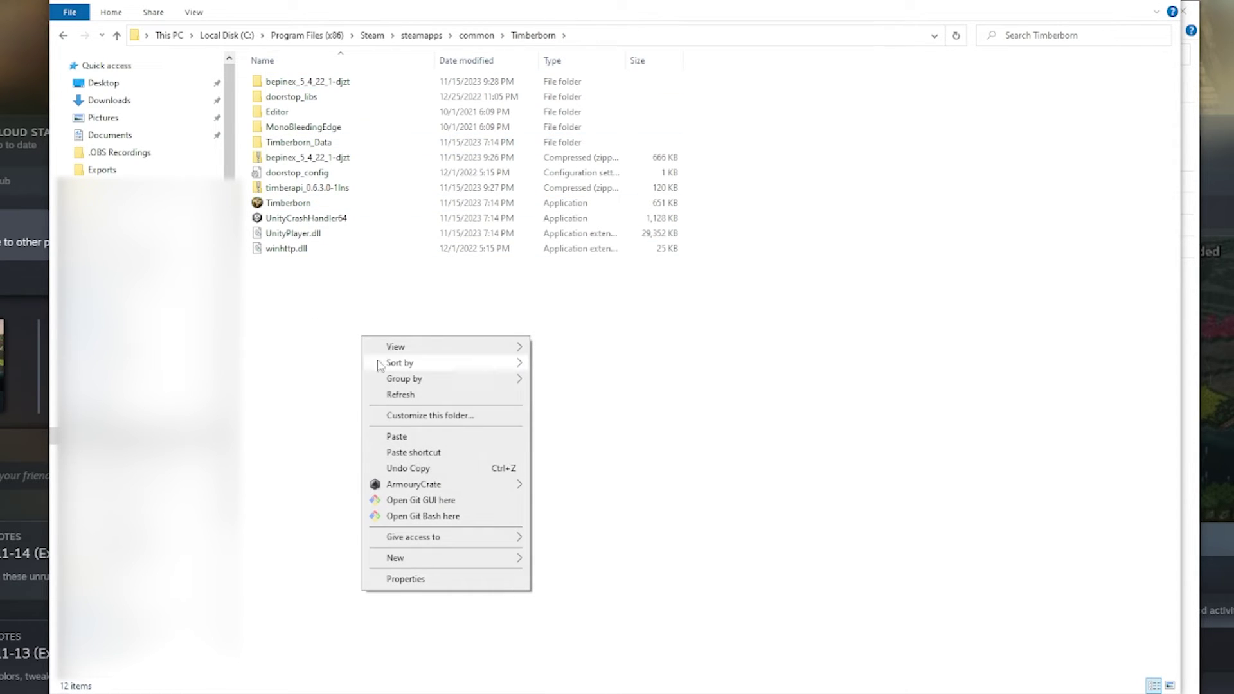
click(405, 437)
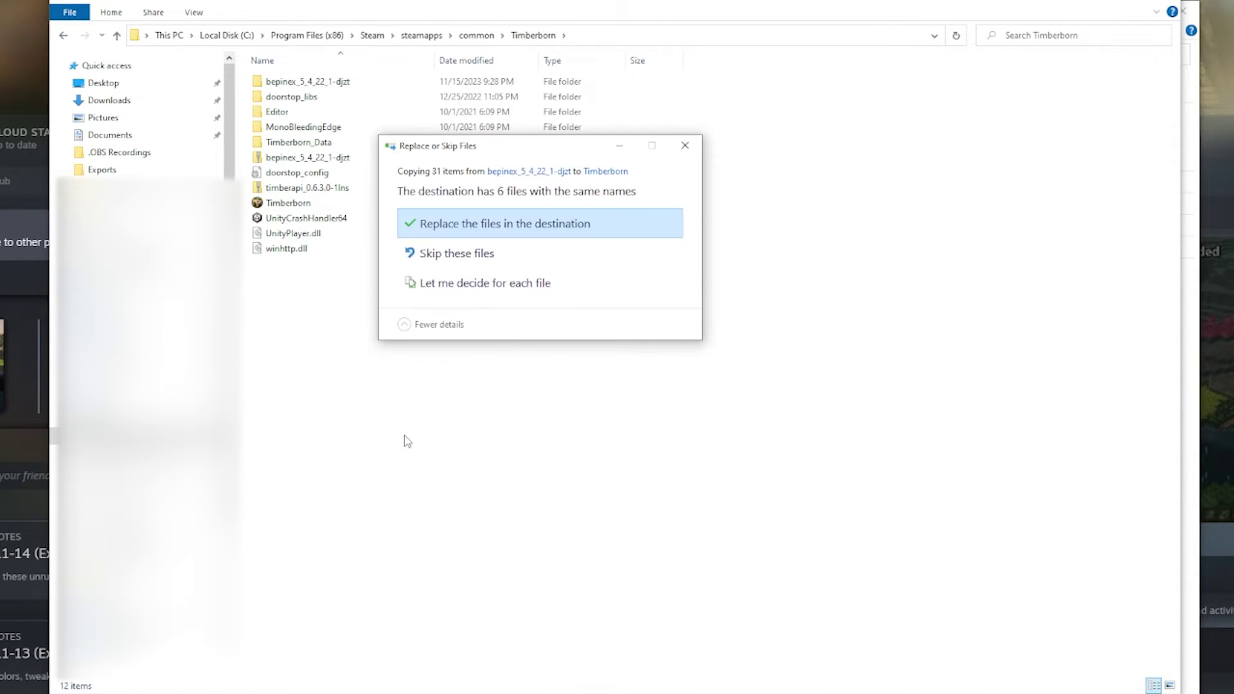
click(503, 225)
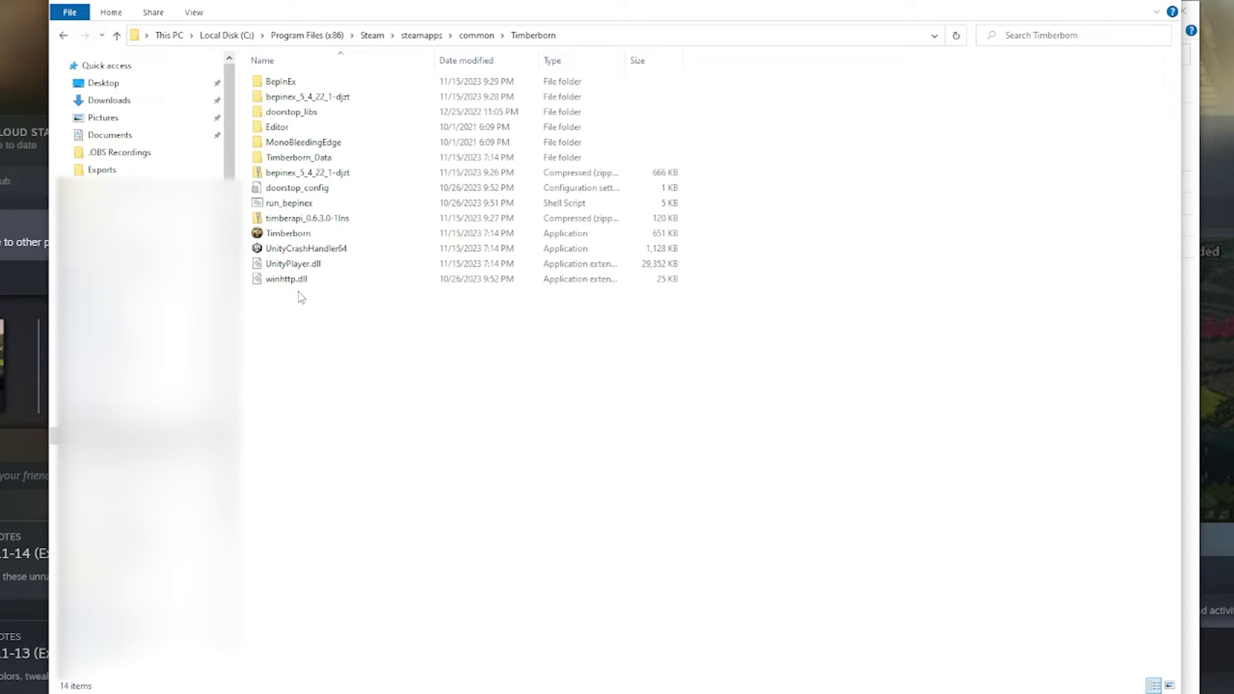
Check the 14-item Timberborn folder, selecting run_bepinex and jumping back to the list top.
click(258, 203)
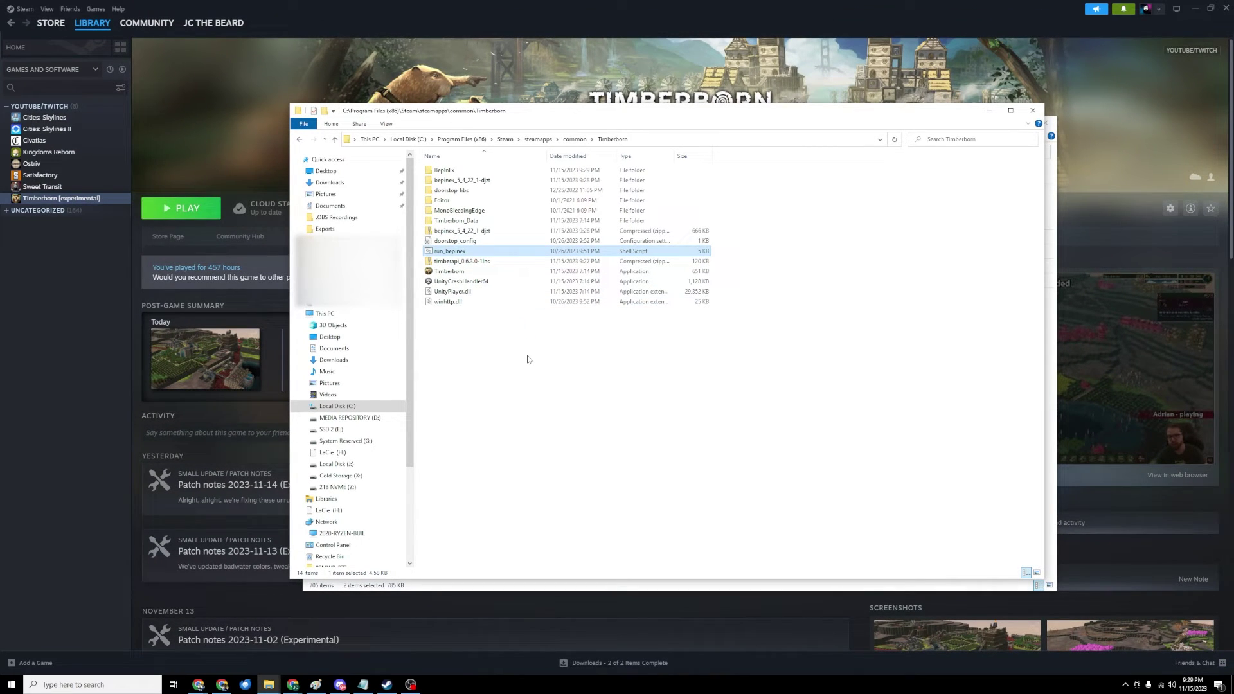
key(Home)
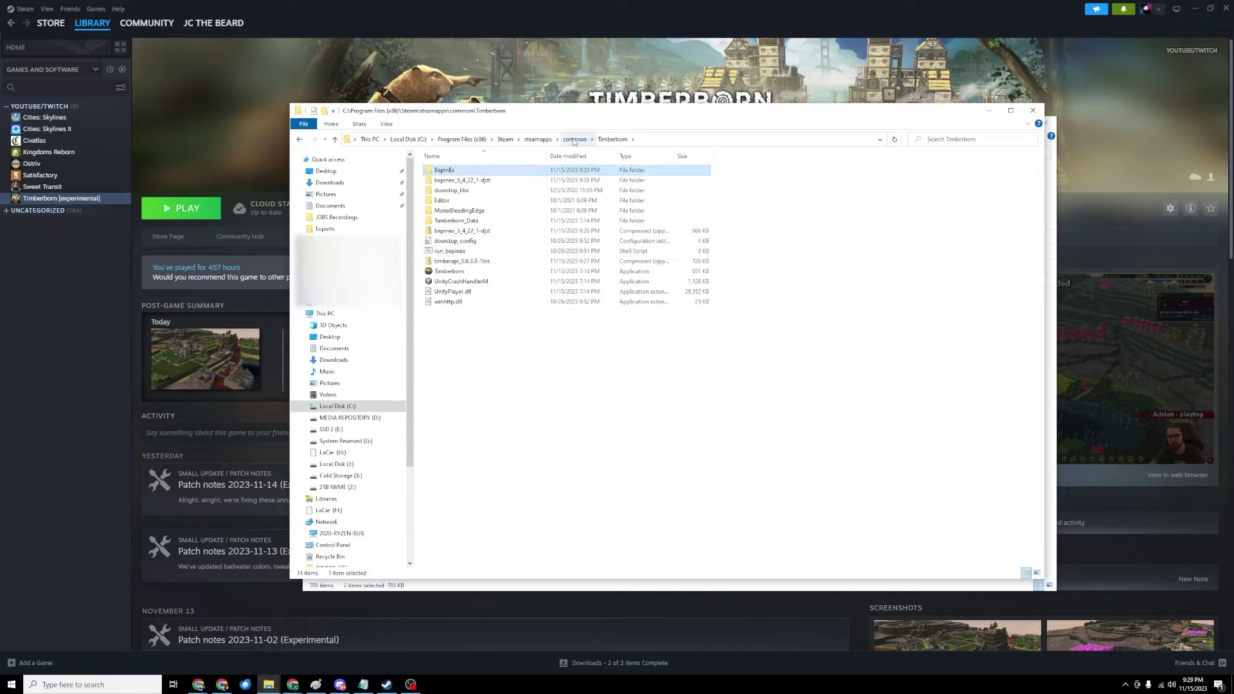
Launch Timberborn.exe, dismiss the Early Access notice, and exit from the main menu.
double_click(430, 272)
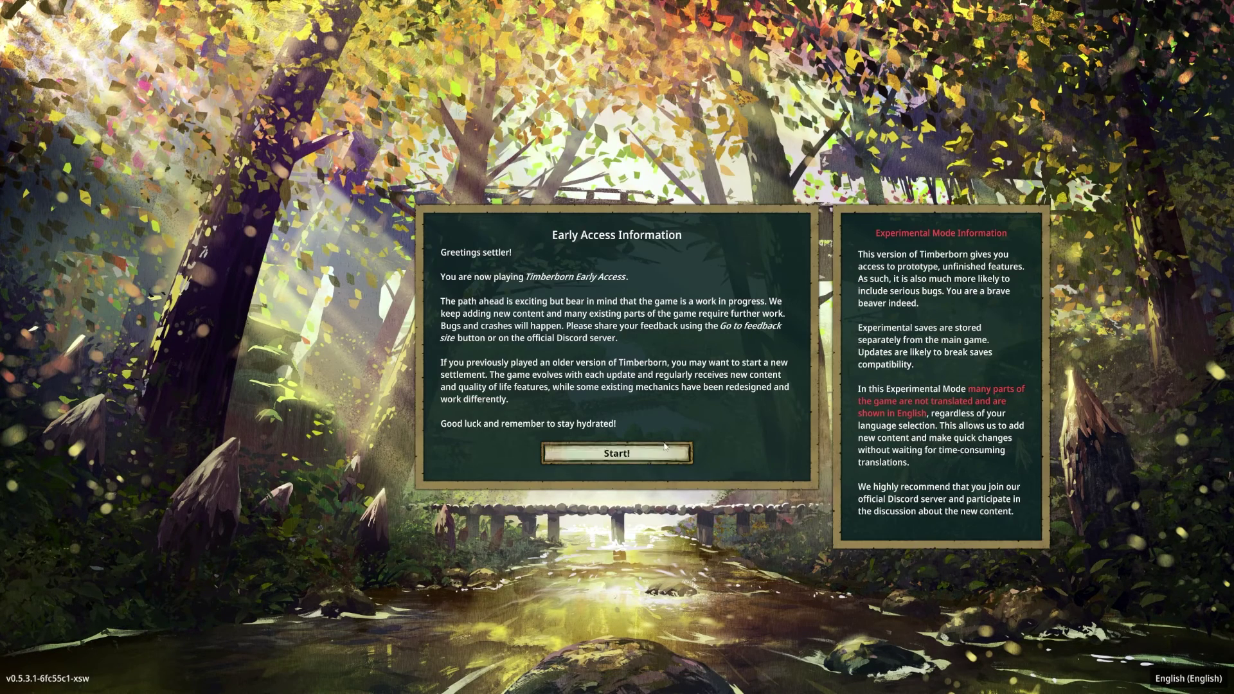
click(664, 450)
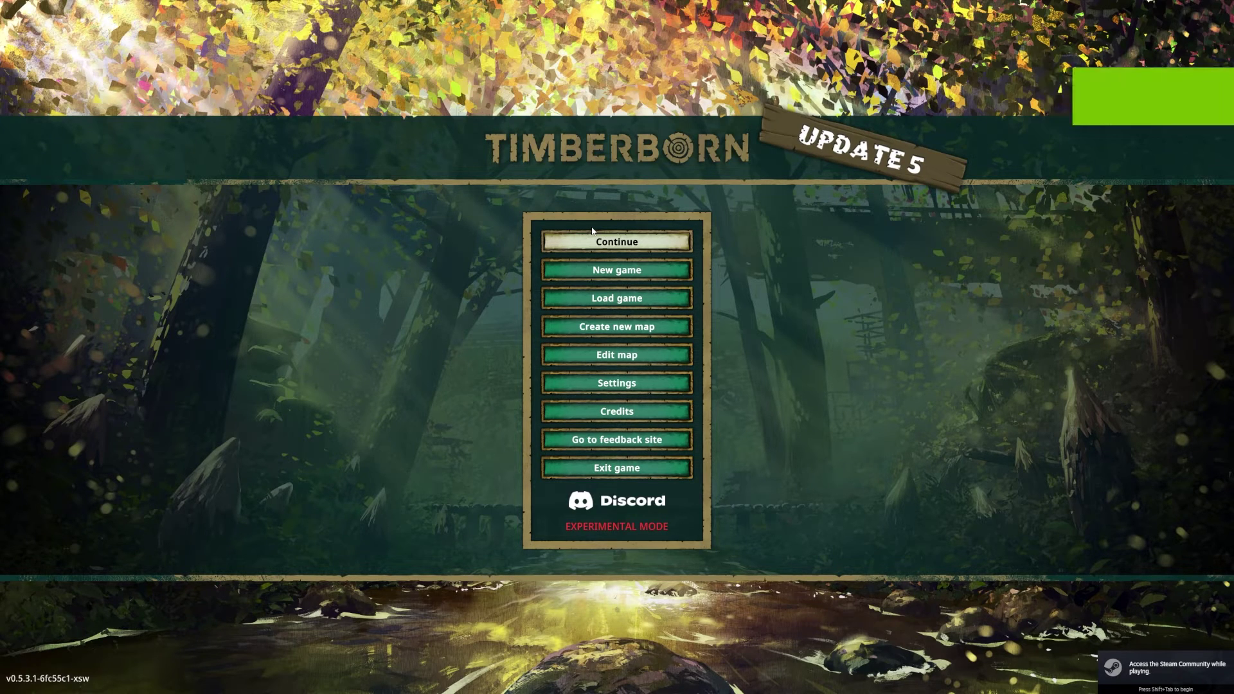
click(617, 468)
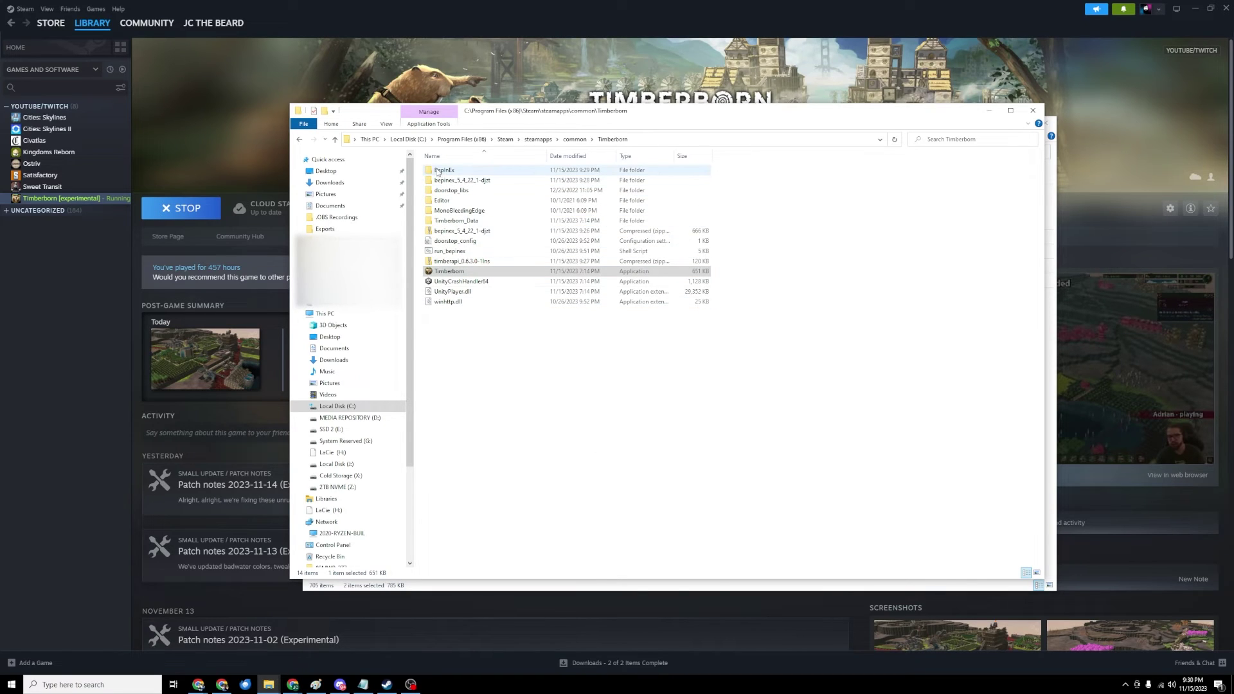
Look inside BepInEx and its empty plugins folder, then return to the Timberborn folder.
double_click(437, 172)
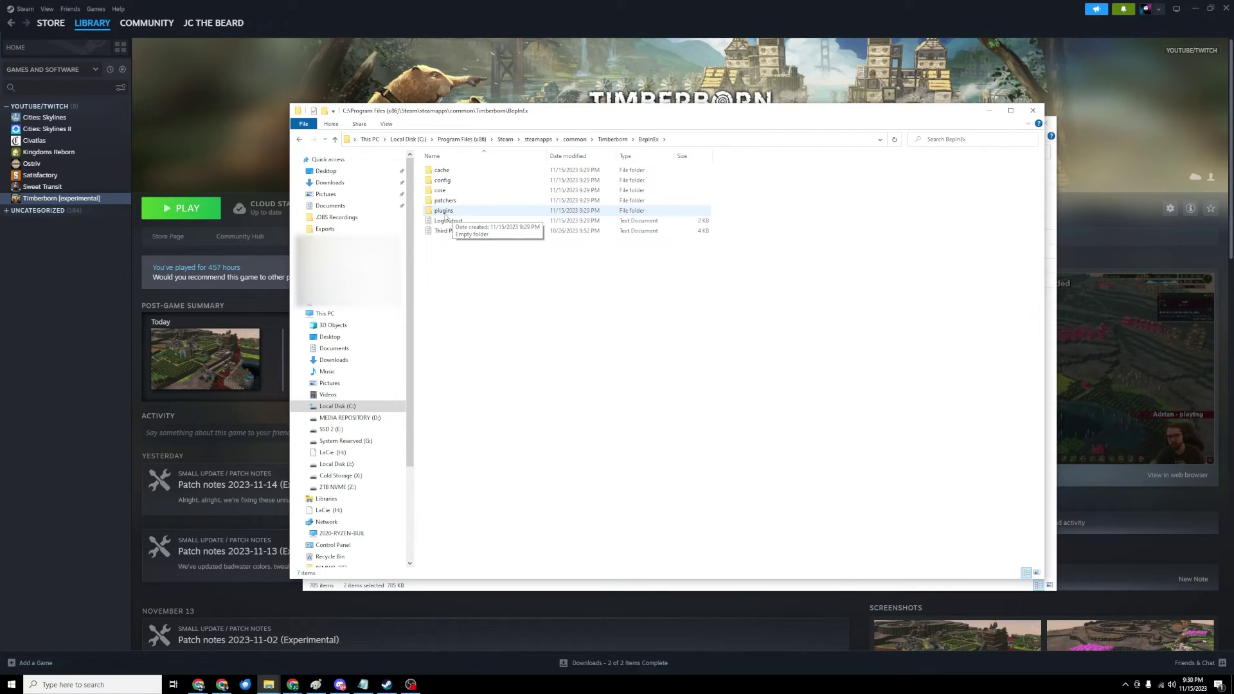
double_click(443, 212)
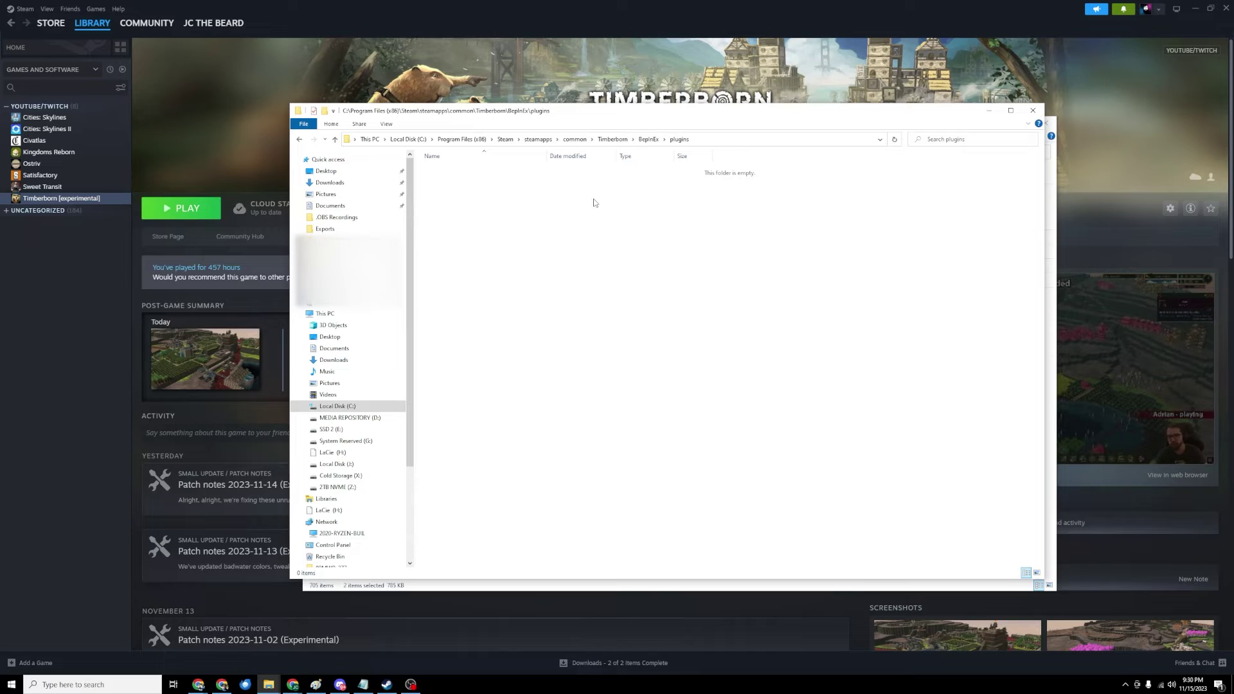
click(647, 139)
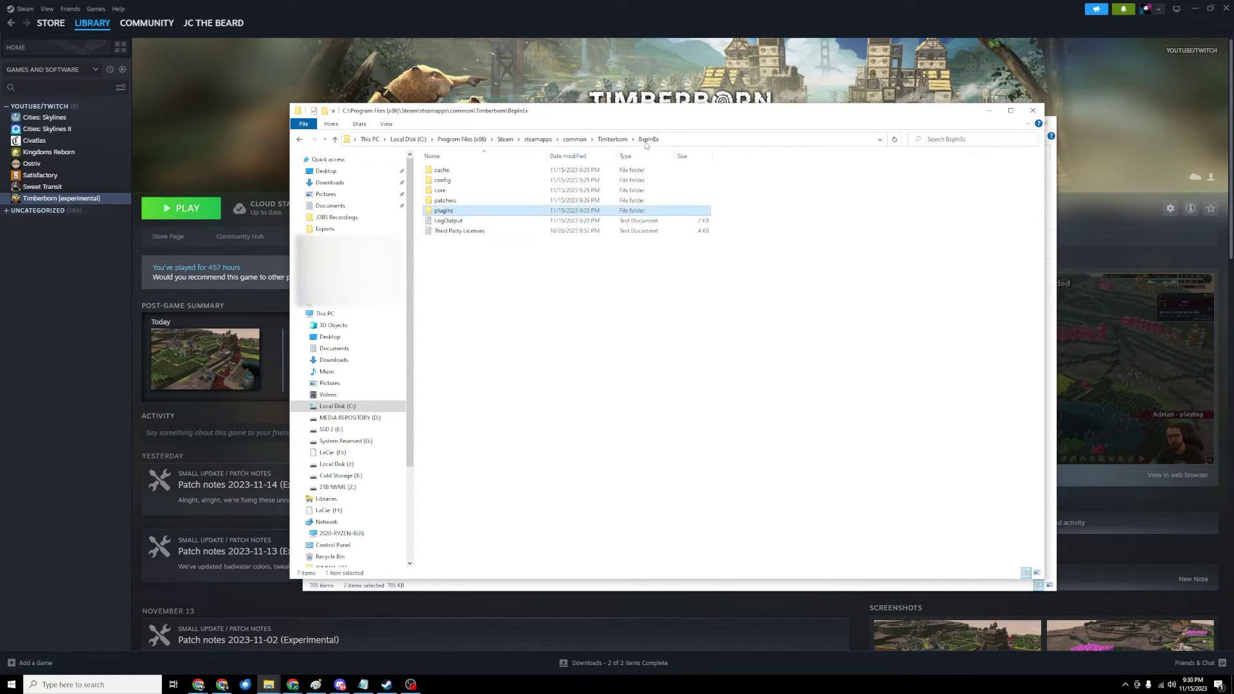
click(611, 139)
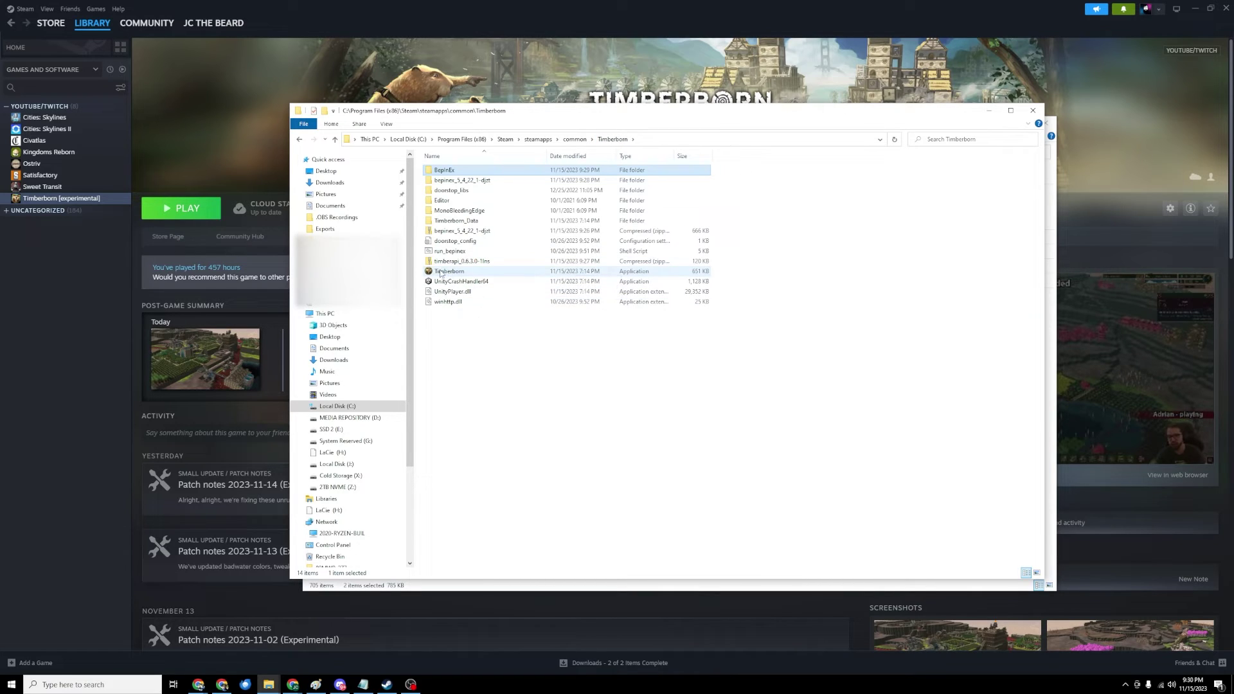
Move the TimberAPI zip into BepInEx\plugins and open the plugins folder.
click(430, 265)
drag(430, 265, 443, 170)
double_click(444, 171)
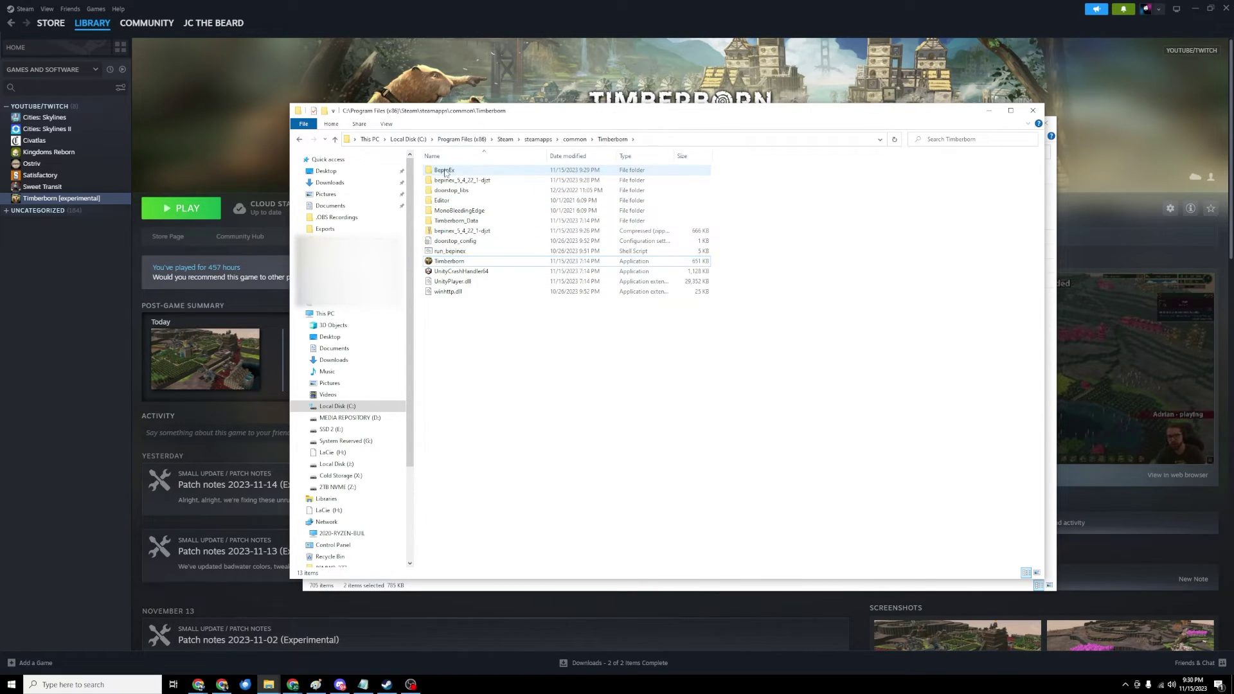
drag(444, 241, 453, 216)
double_click(444, 212)
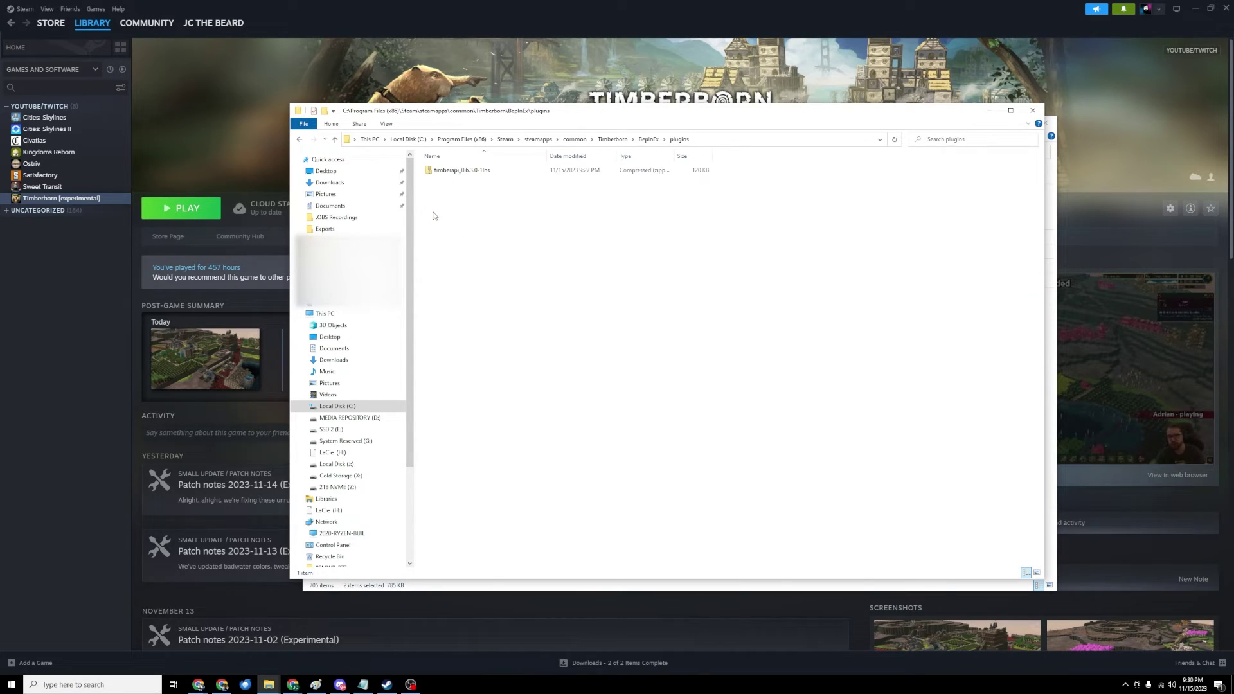
Extract the TimberAPI zip with 7-Zip into its own timberapi_0.6.3.0-1tnx folder.
right_click(458, 173)
mouse_move(498, 239)
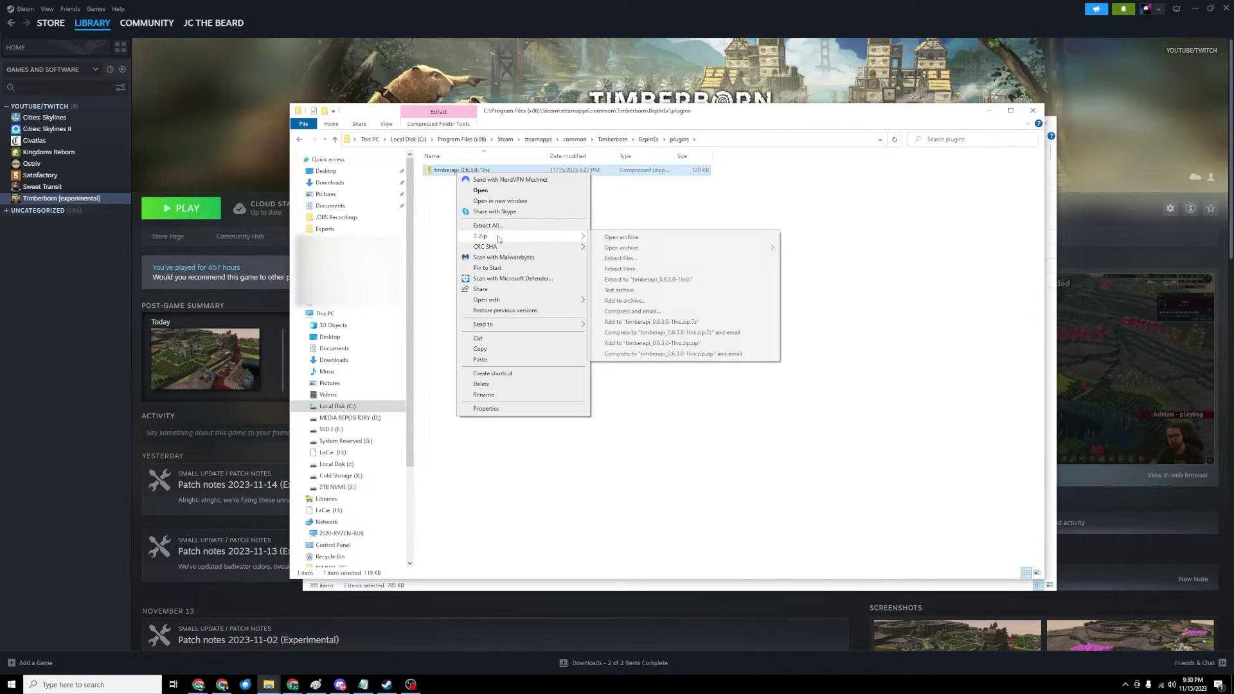
click(649, 279)
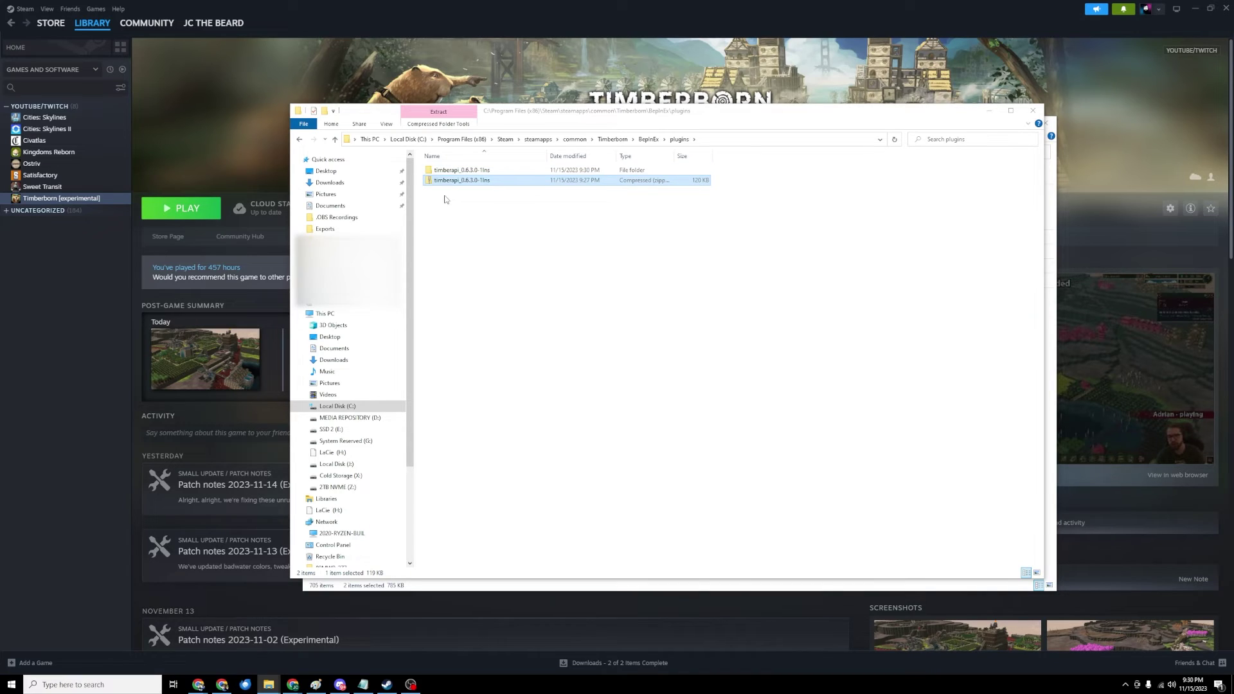
click(442, 198)
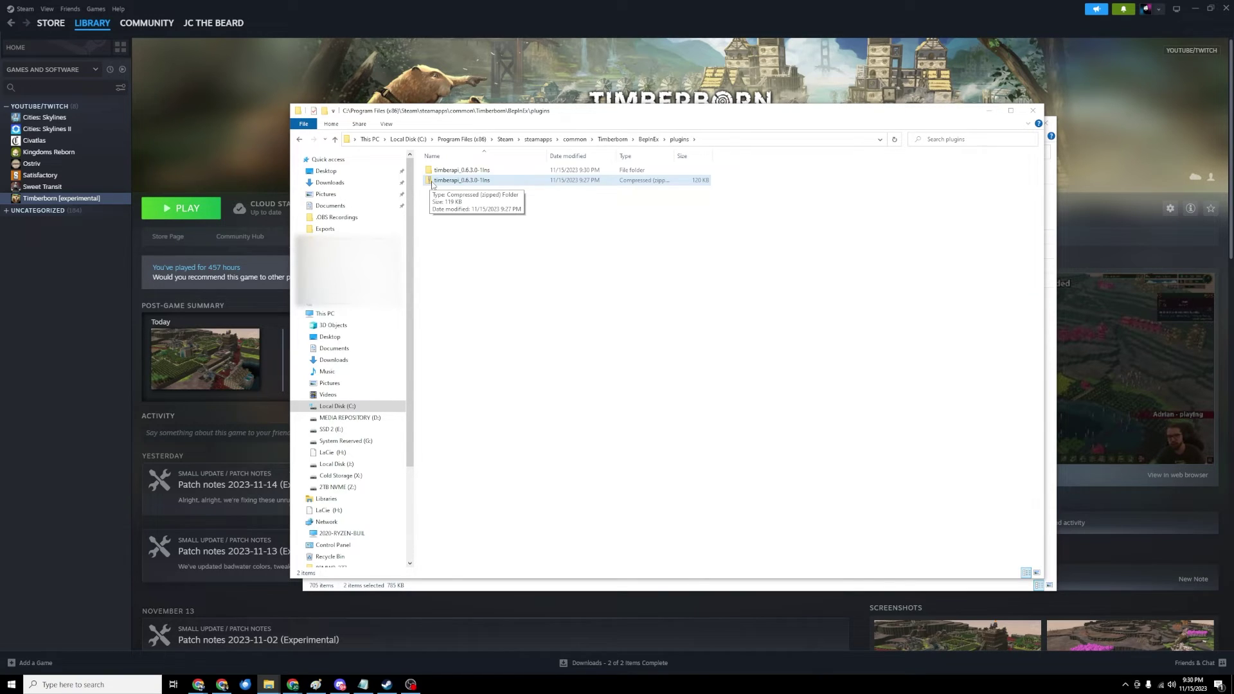
Check the extracted TimberApi folder's contents, then go back up to the Timberborn folder.
double_click(431, 171)
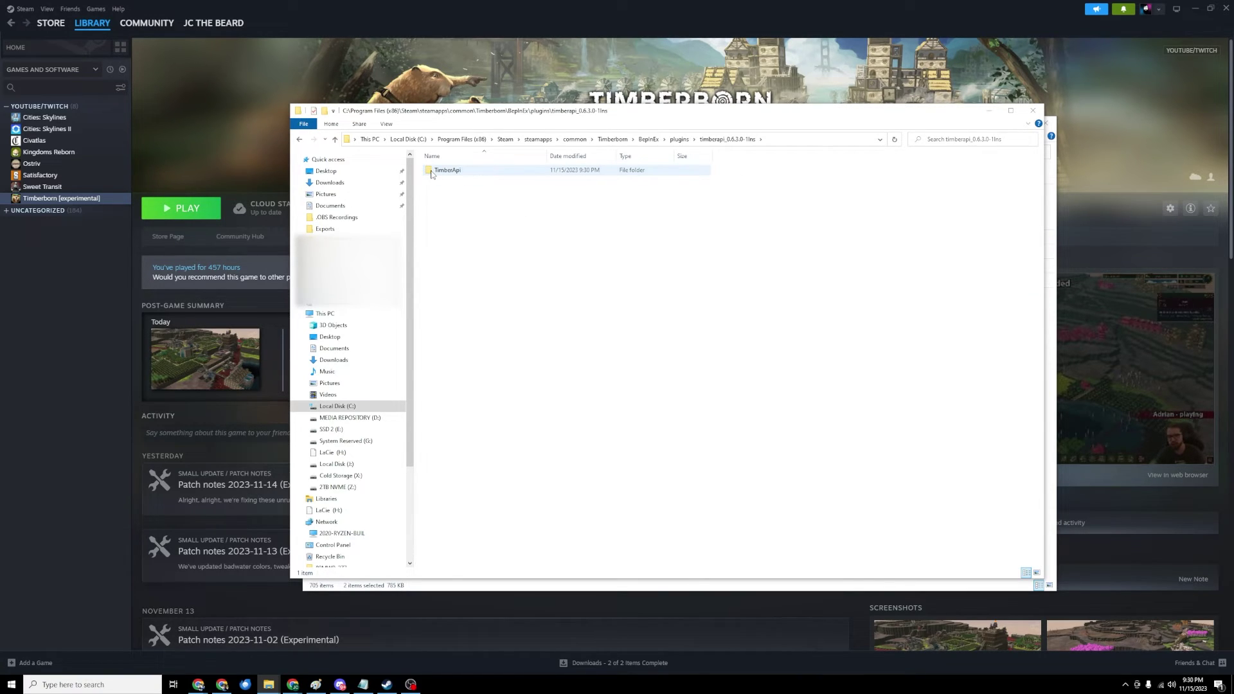
double_click(444, 171)
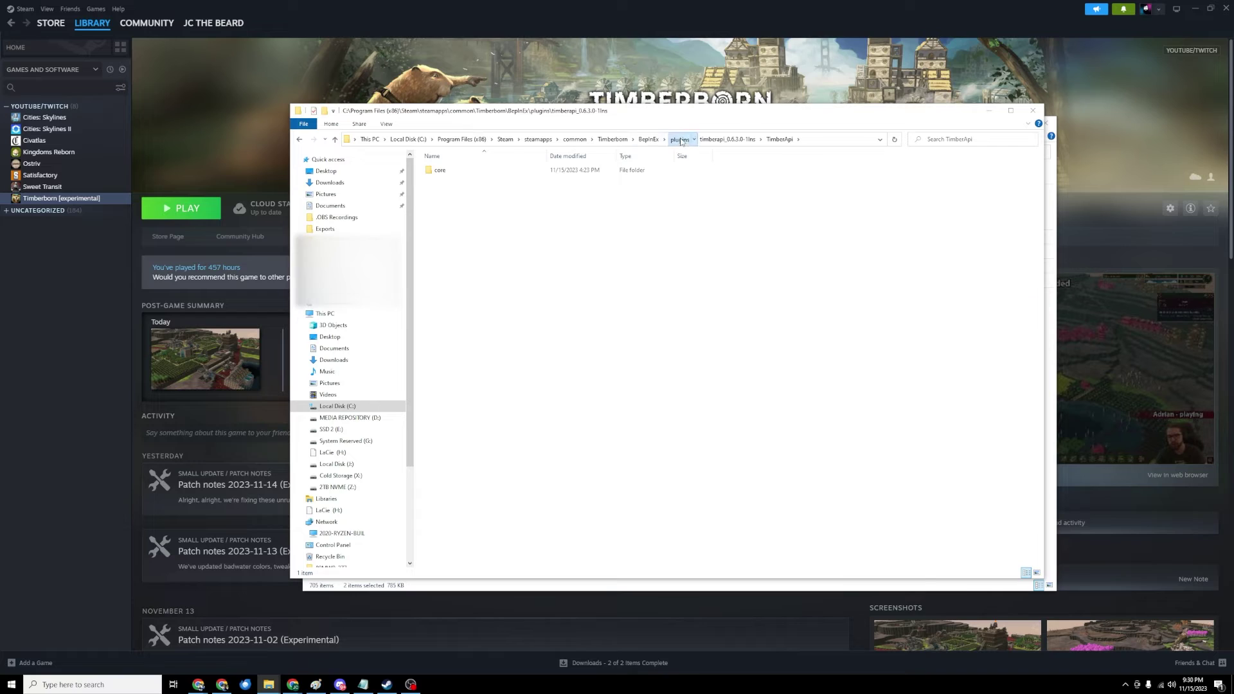
click(680, 140)
click(650, 139)
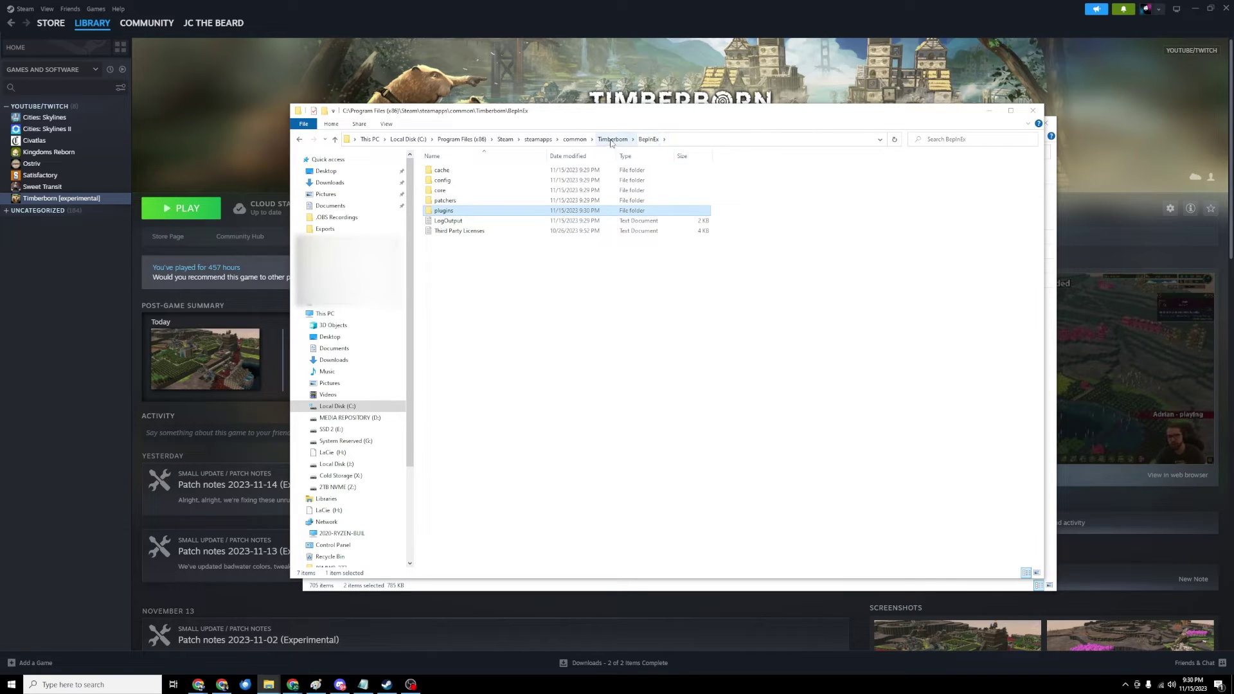
click(611, 140)
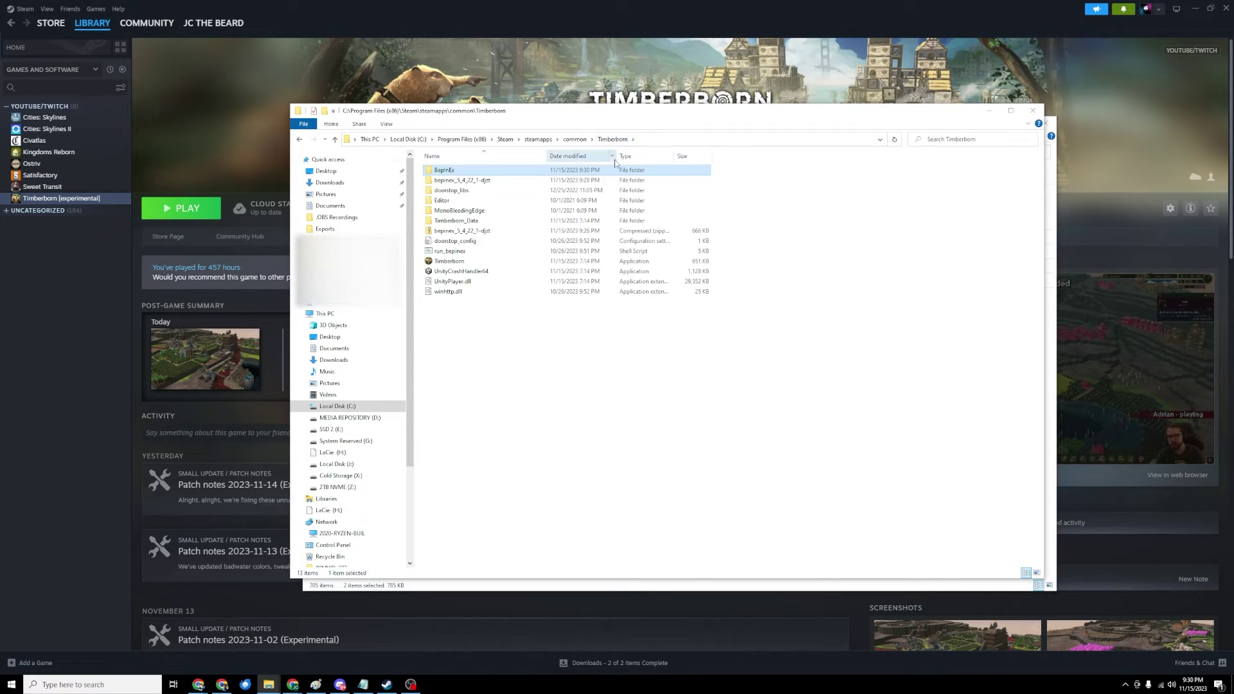
Launch Timberborn from Steam in normal mode and dismiss the early access notice.
click(124, 299)
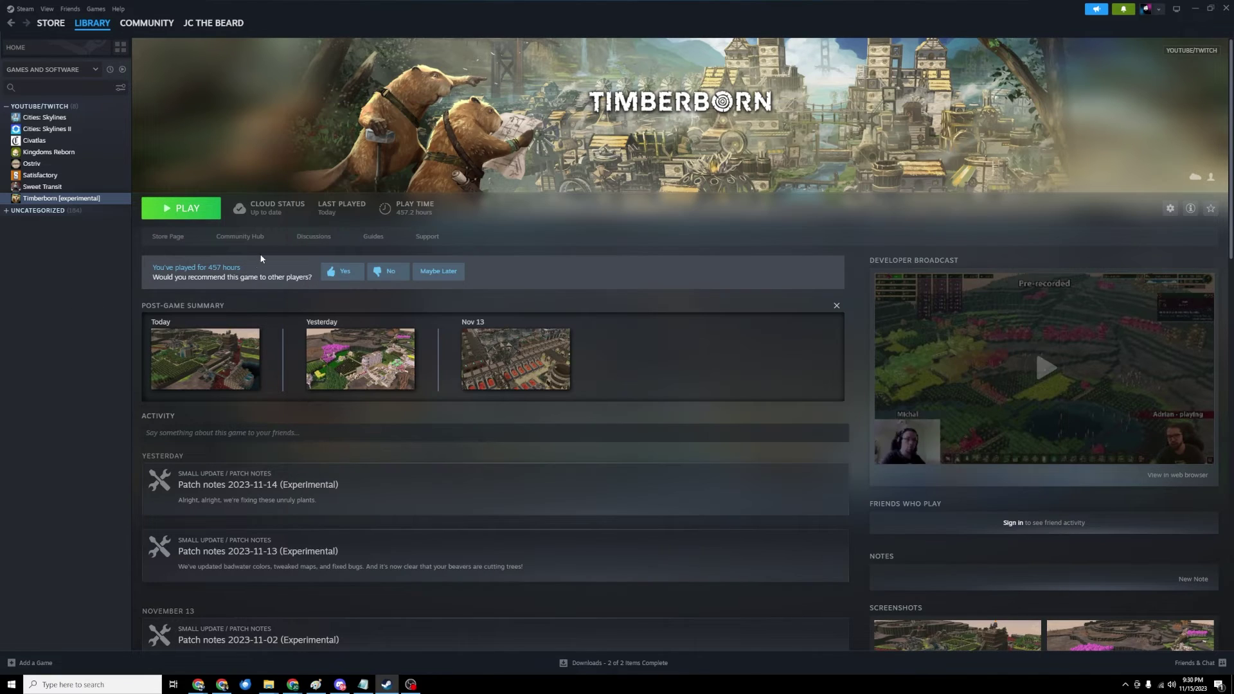
click(189, 214)
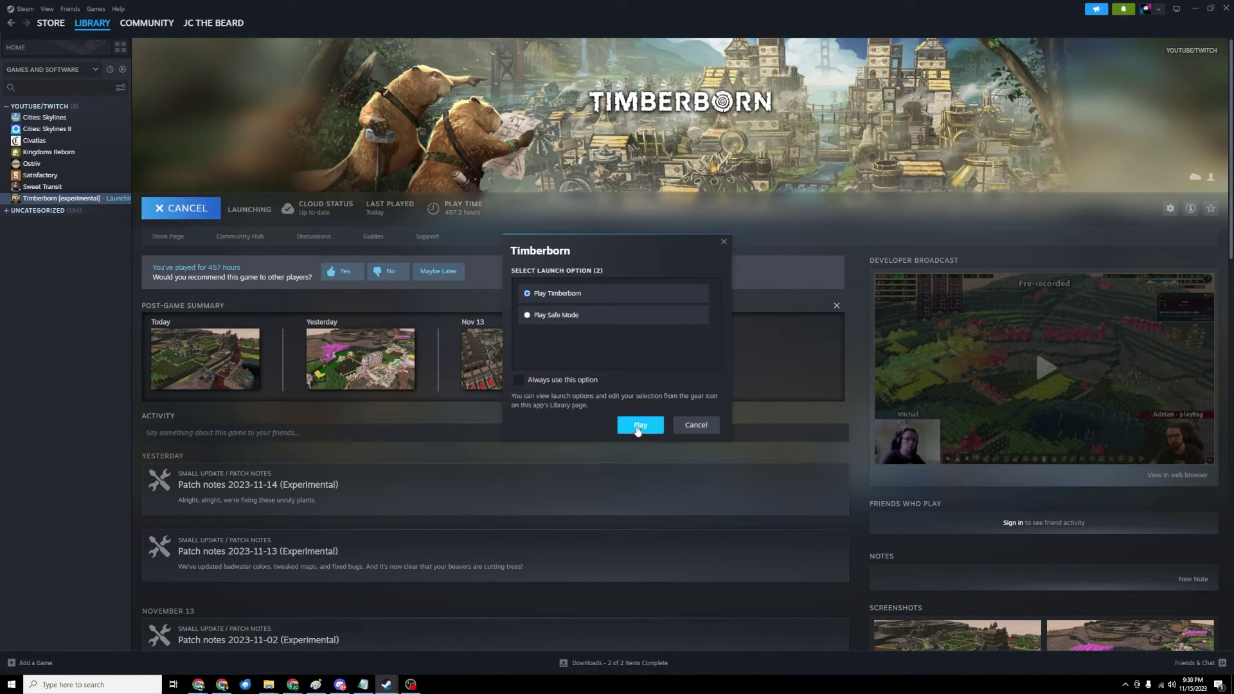
click(636, 425)
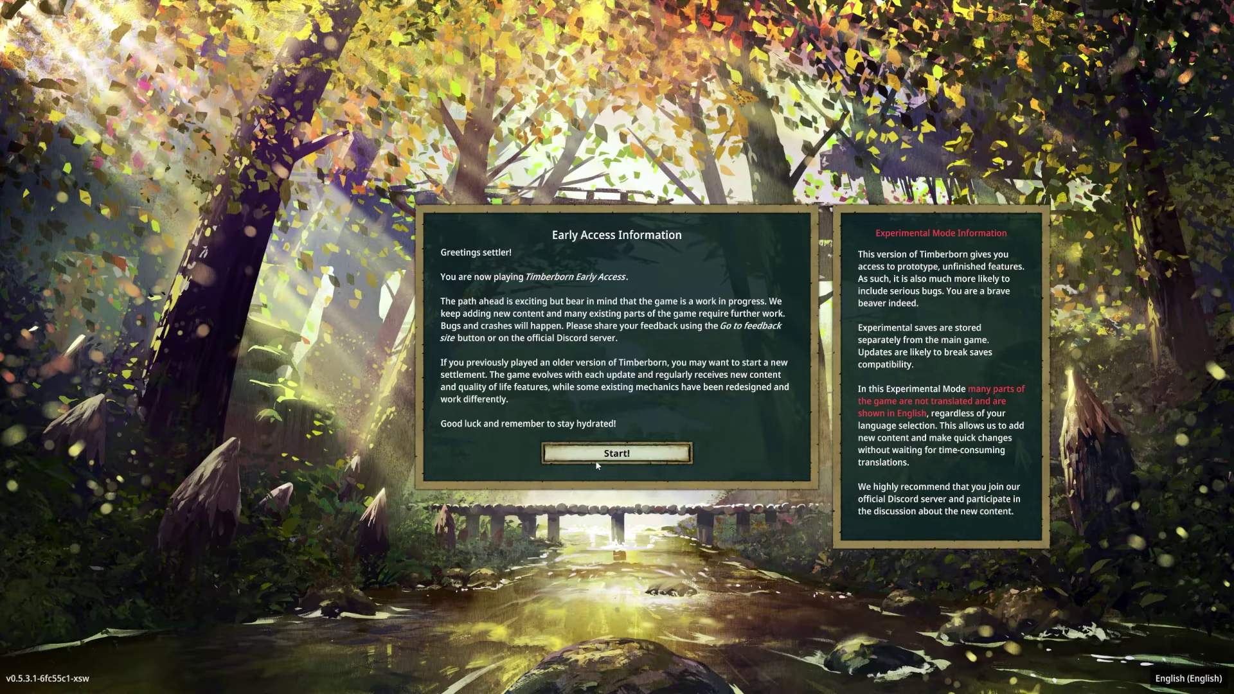
click(617, 456)
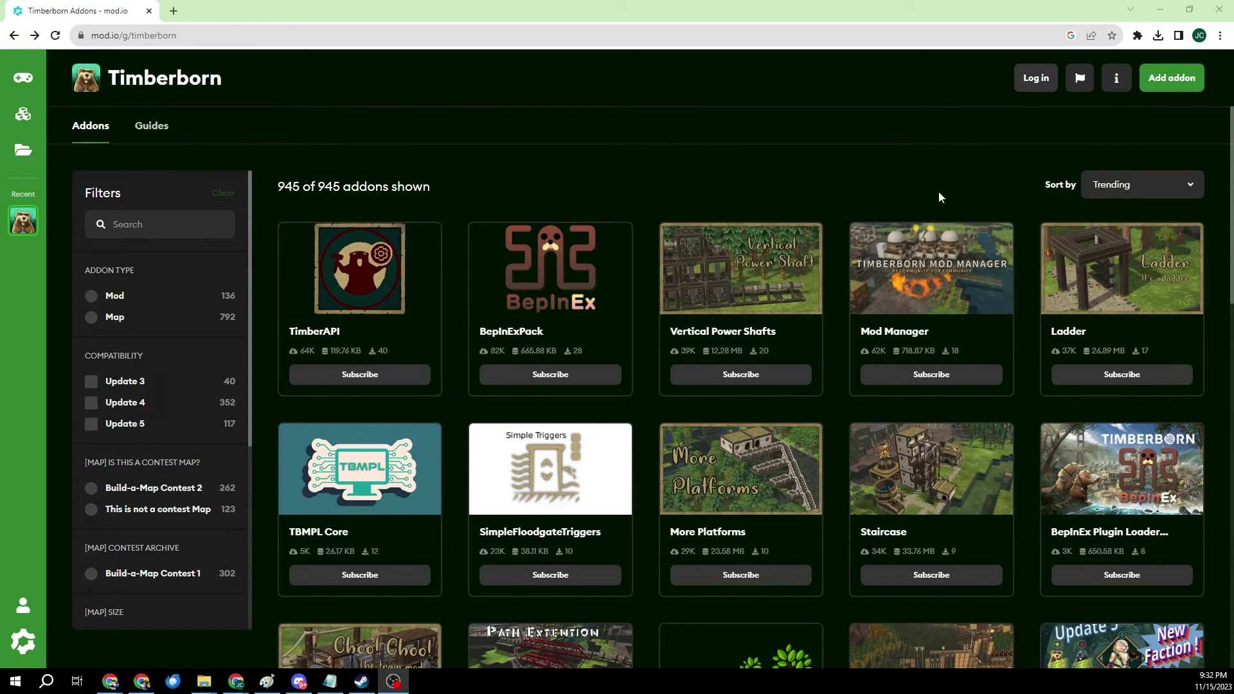
Download Mod Manager version 1.3.5 from the addon's other versions list.
click(924, 272)
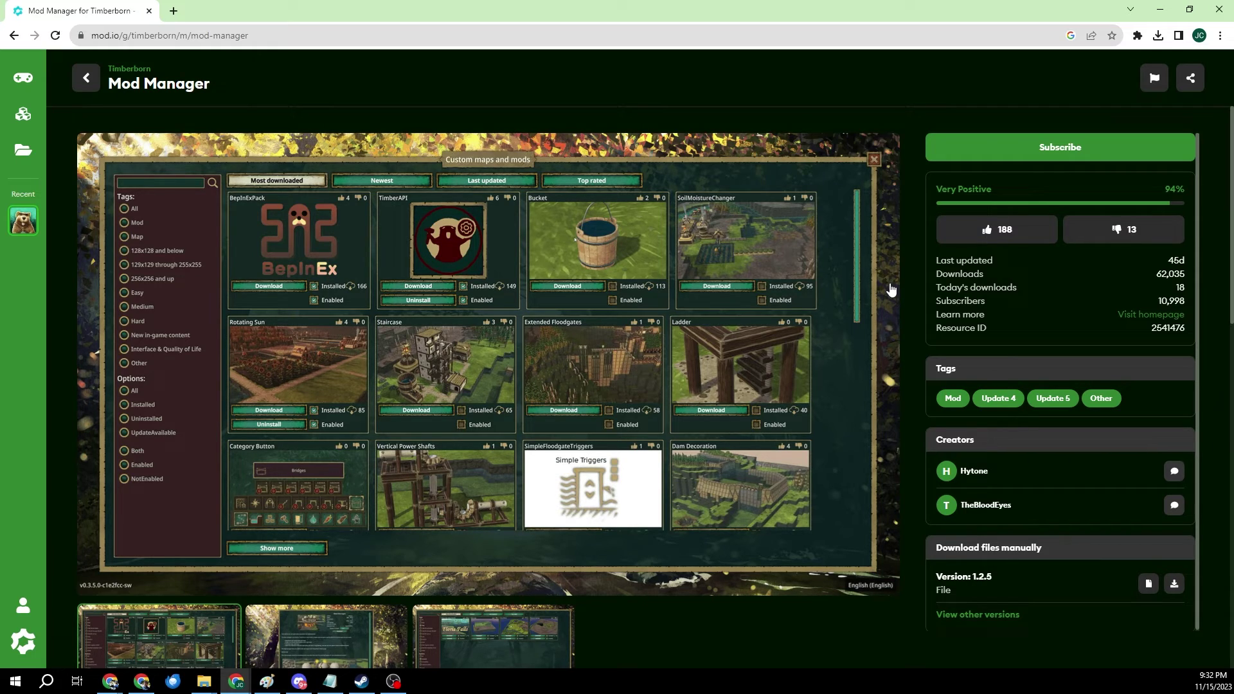
click(998, 617)
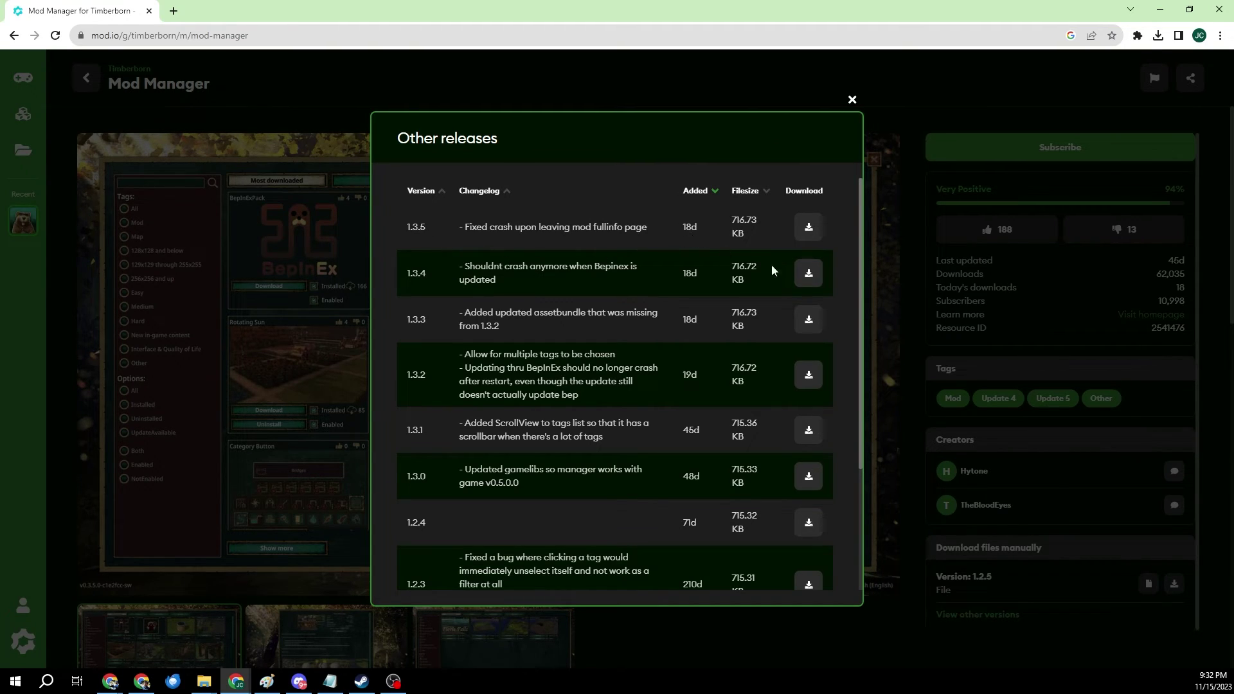
click(852, 99)
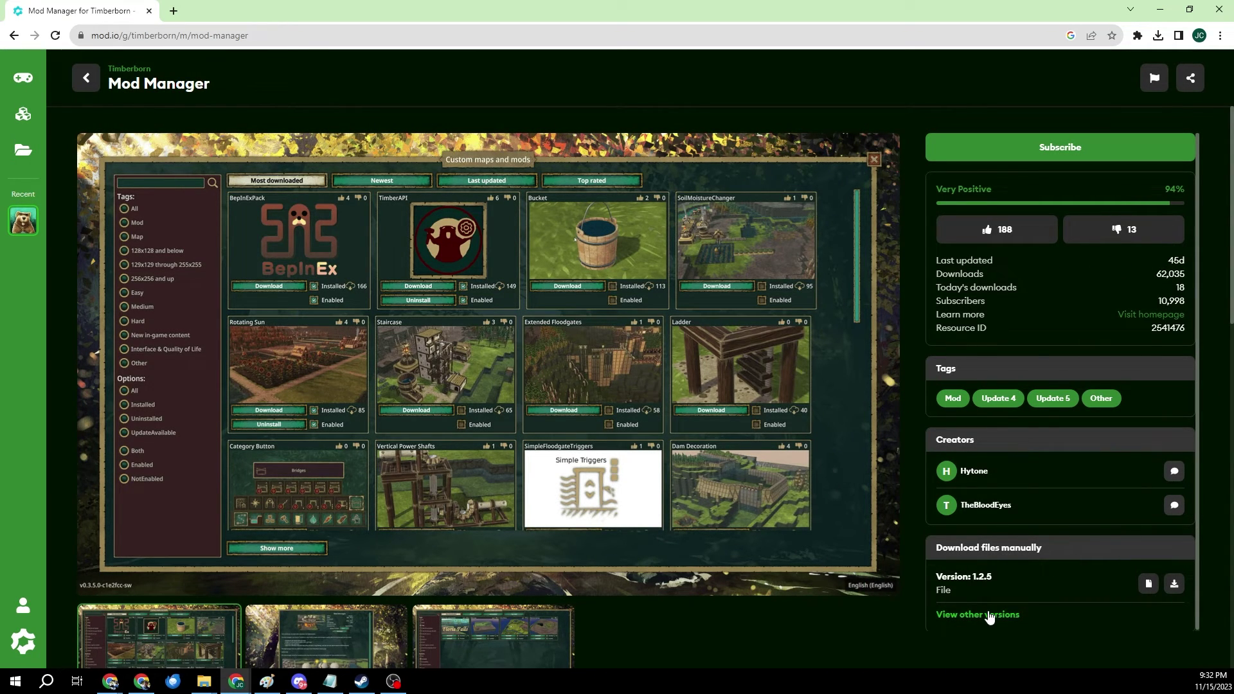
click(989, 617)
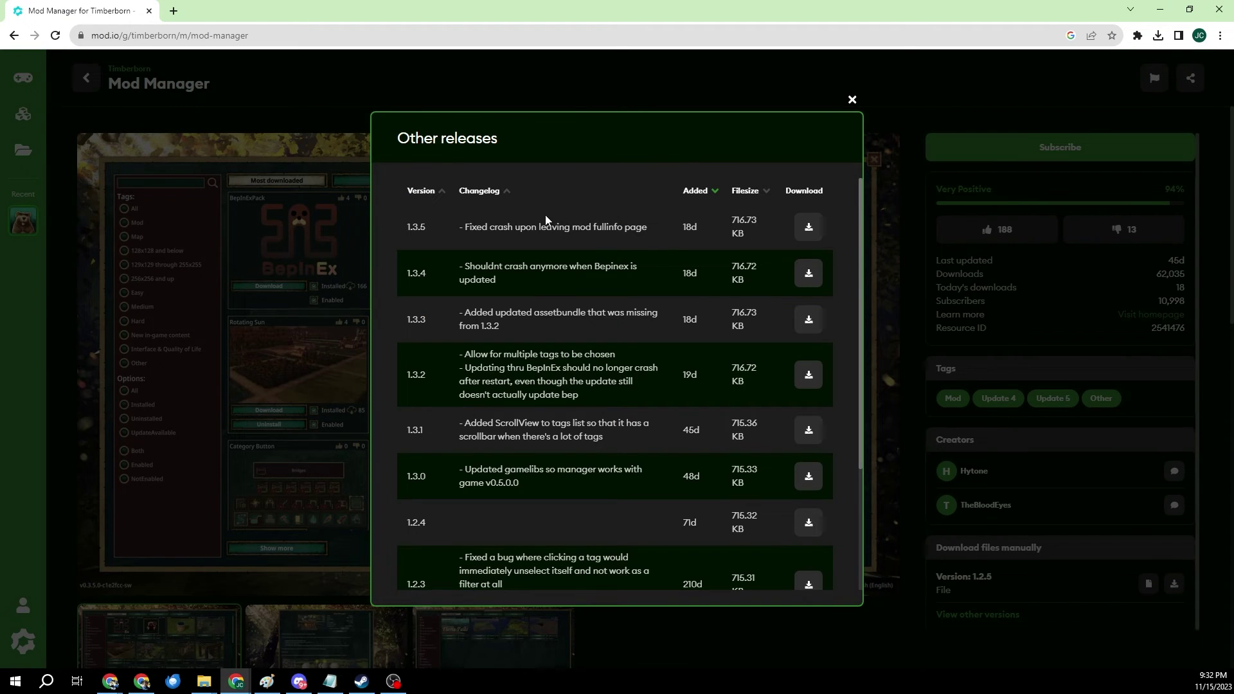
click(807, 231)
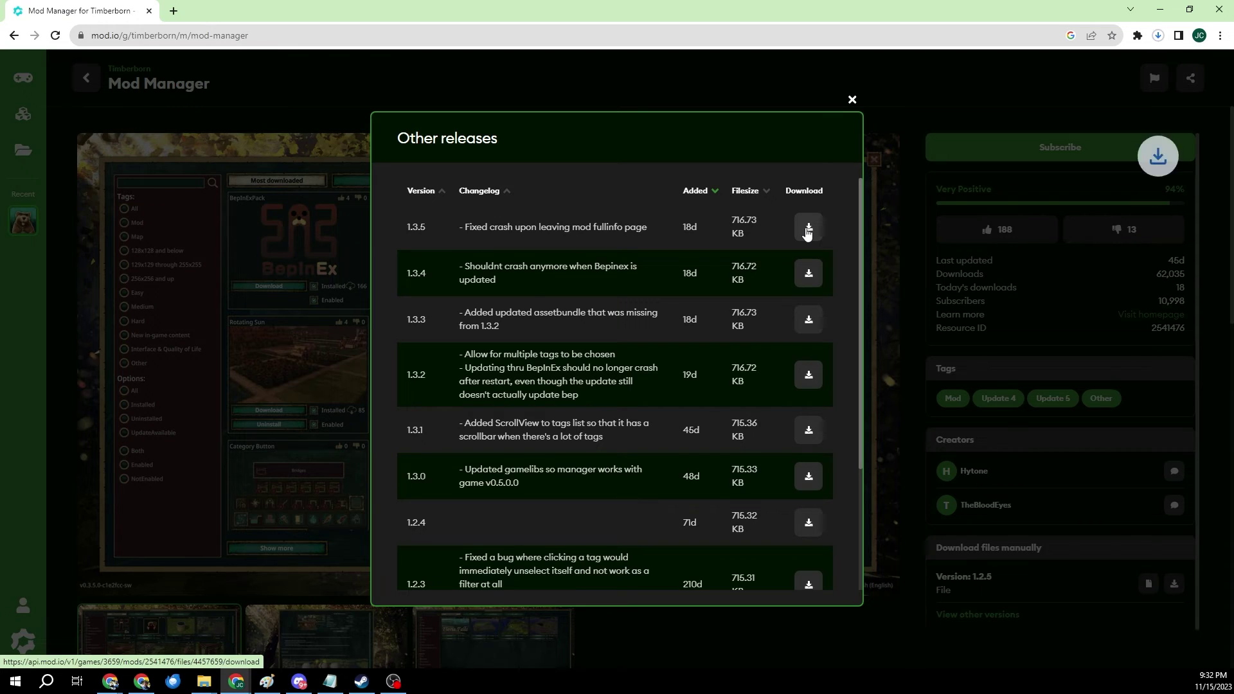
click(852, 101)
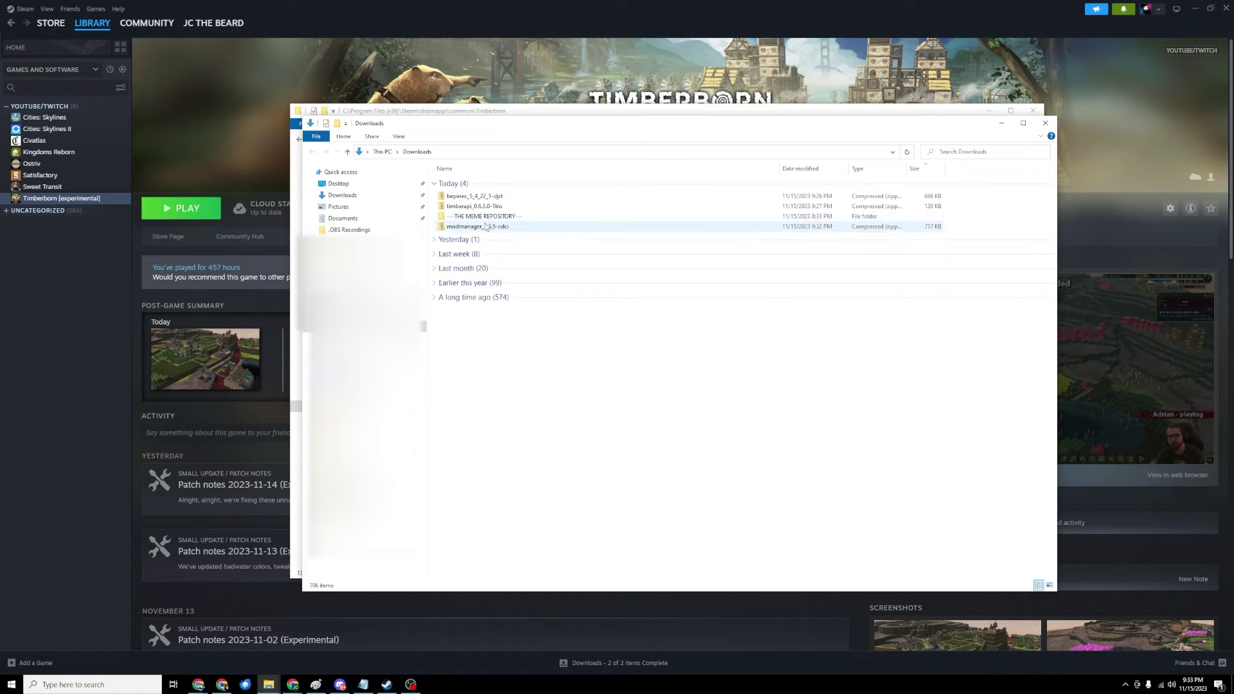
Copy the Mod Manager zip from Downloads into BepInEx\plugins.
right_click(482, 229)
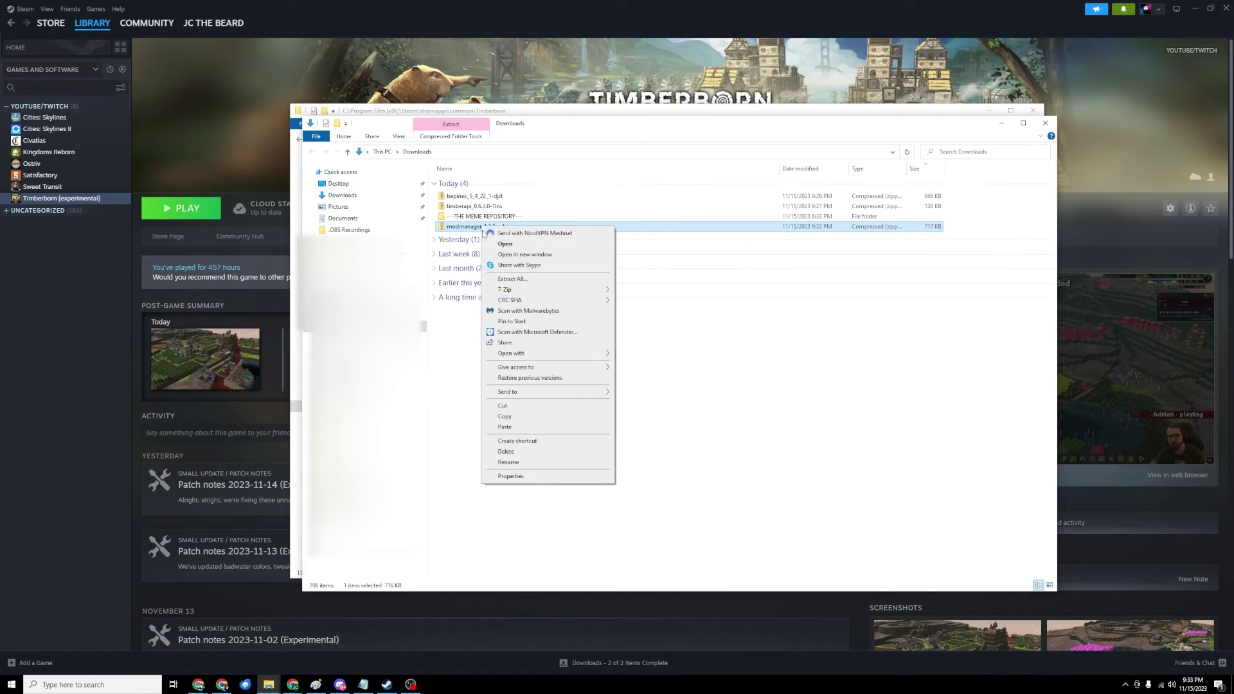
click(504, 416)
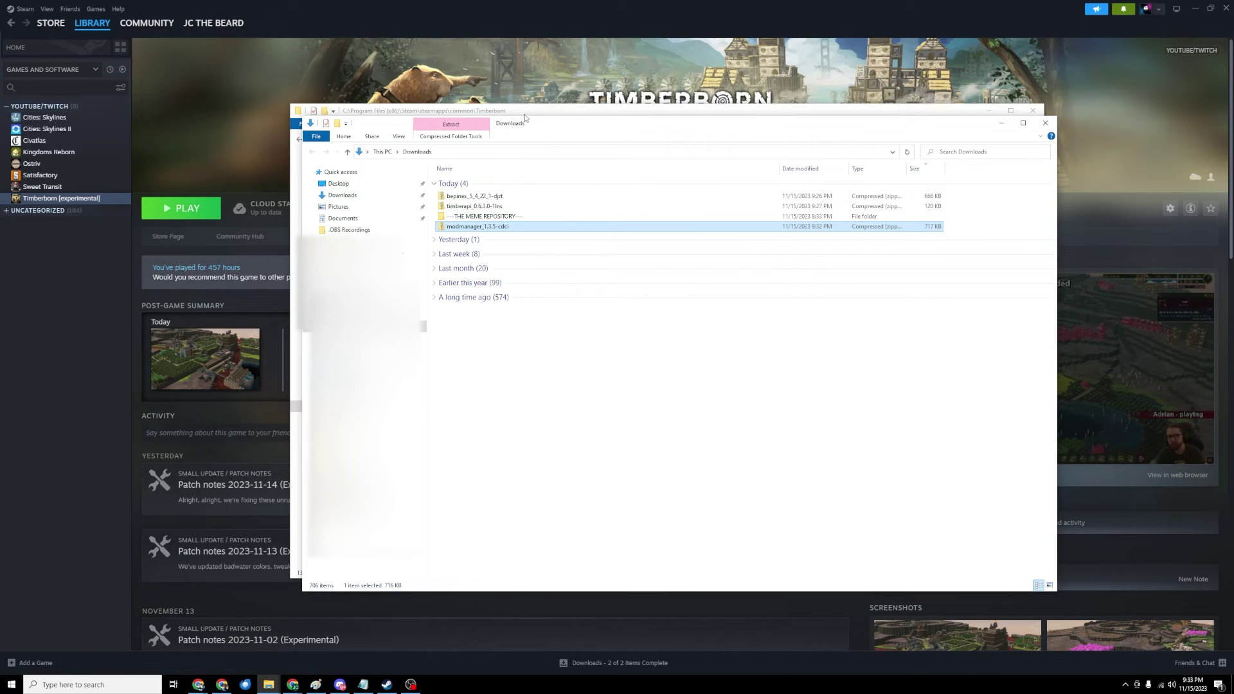
click(526, 112)
double_click(442, 171)
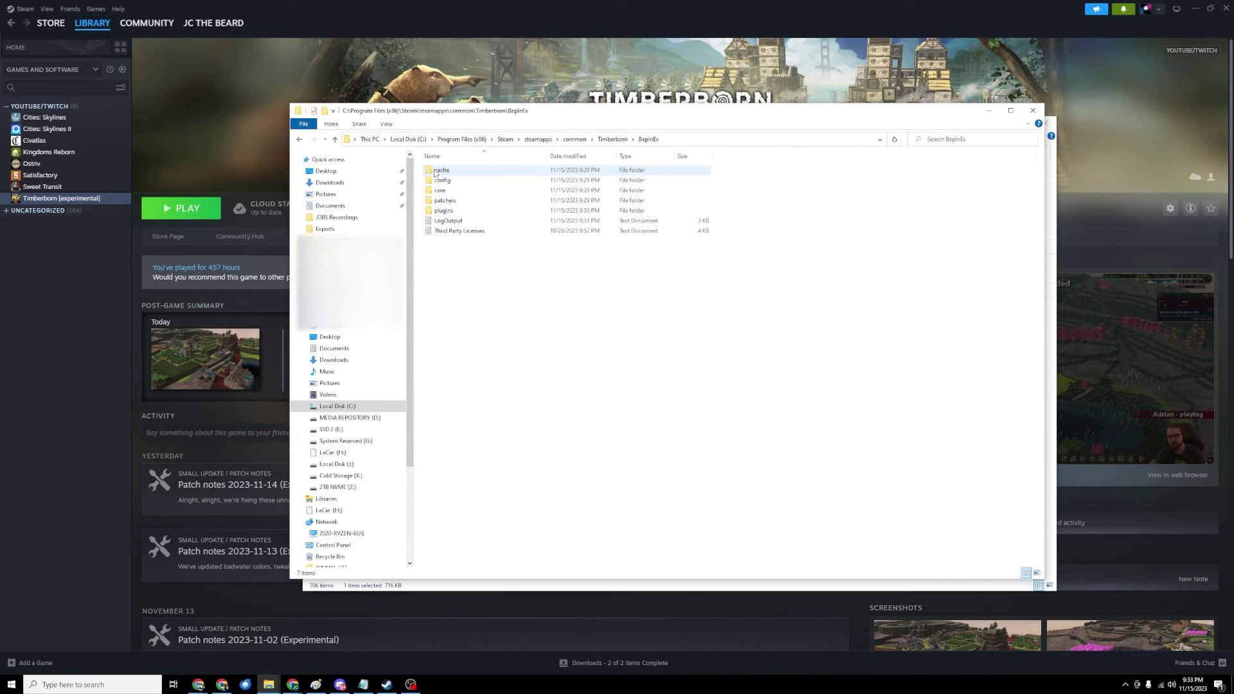
double_click(428, 214)
right_click(466, 284)
click(489, 351)
Extract the Mod Manager zip into its own folder inside plugins with 7-Zip.
right_click(471, 217)
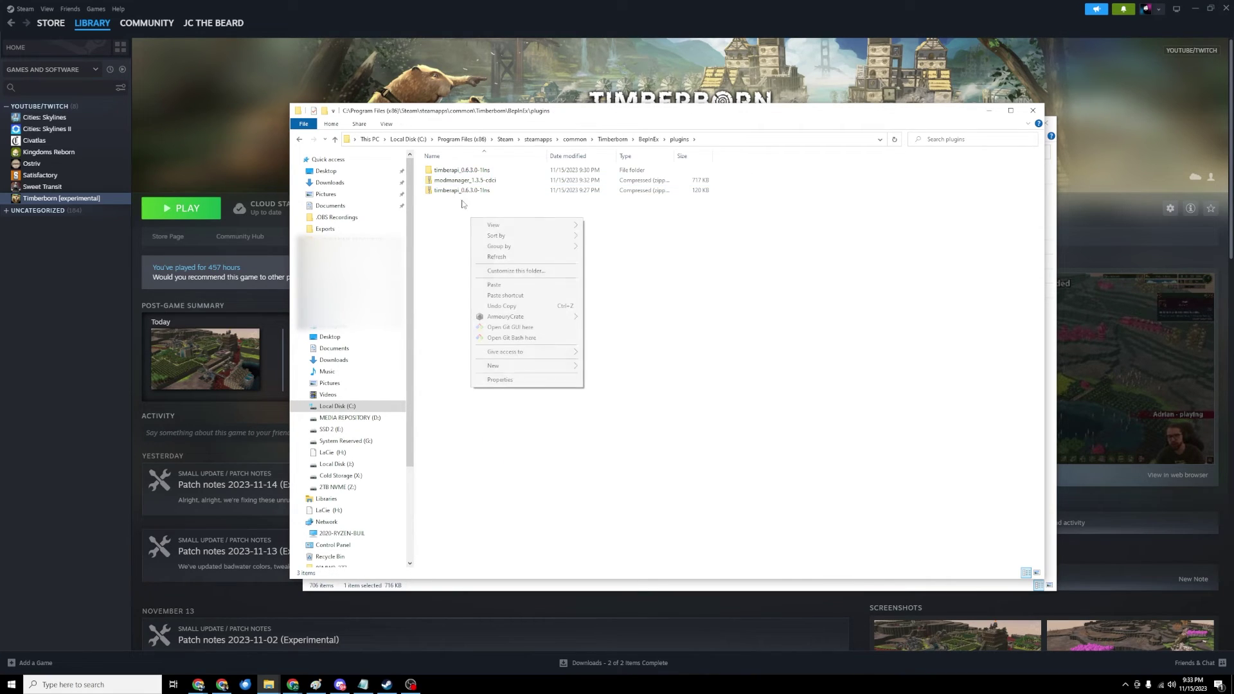
right_click(451, 181)
mouse_move(515, 245)
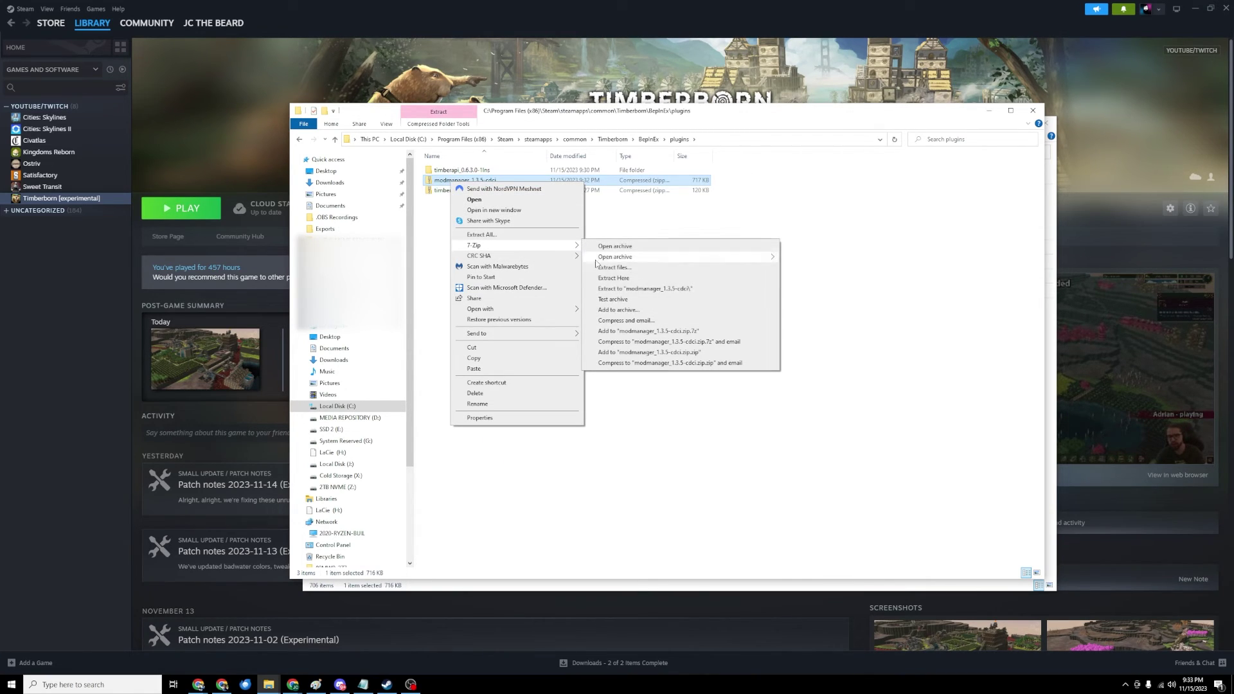
click(631, 288)
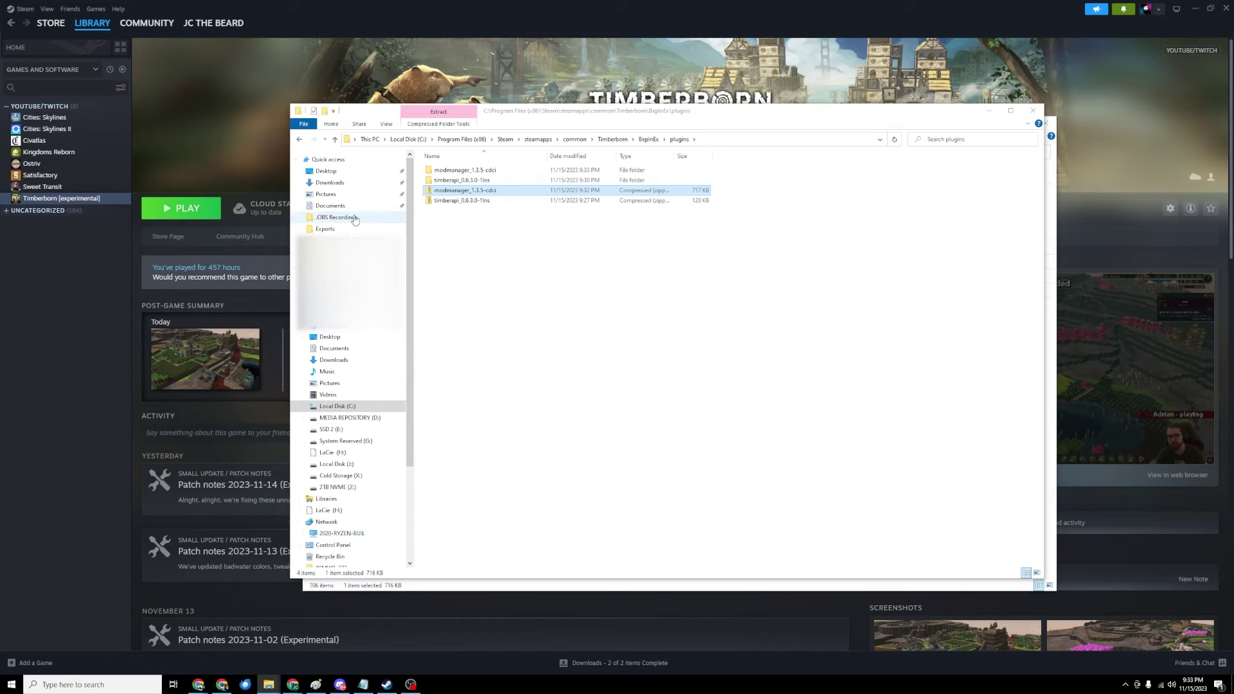
click(196, 217)
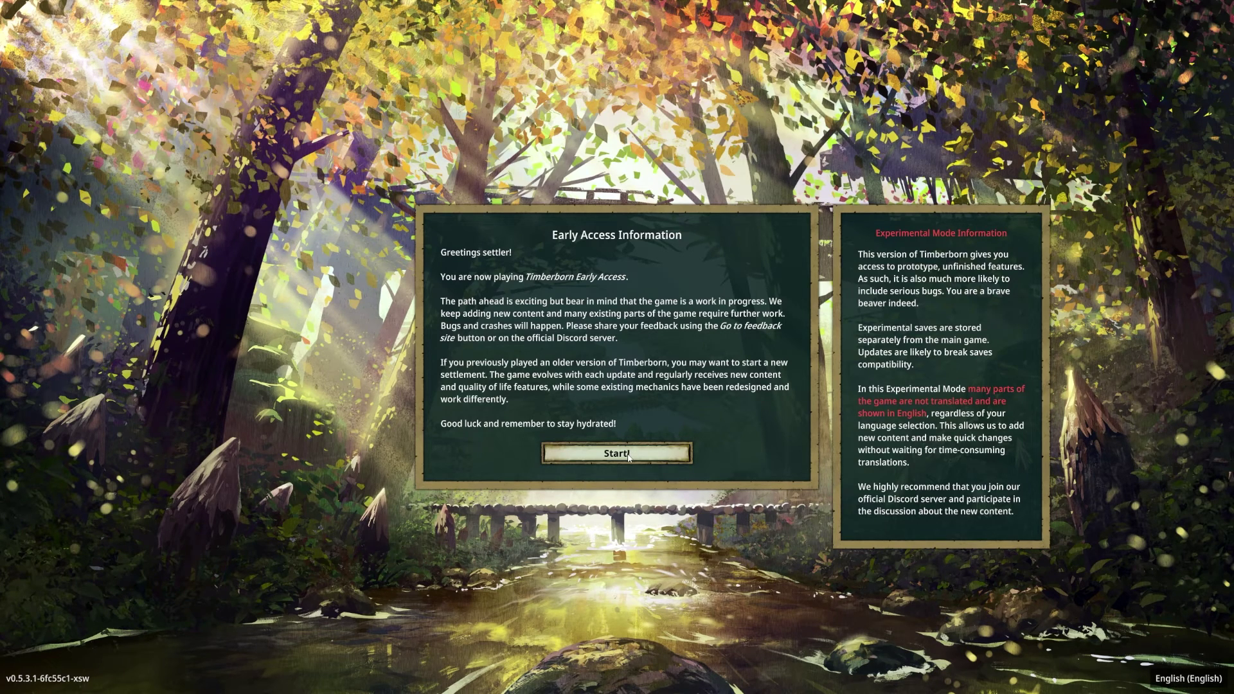
Dismiss the early access notice and browse the Mod manager catalogue's most downloaded mods.
click(628, 455)
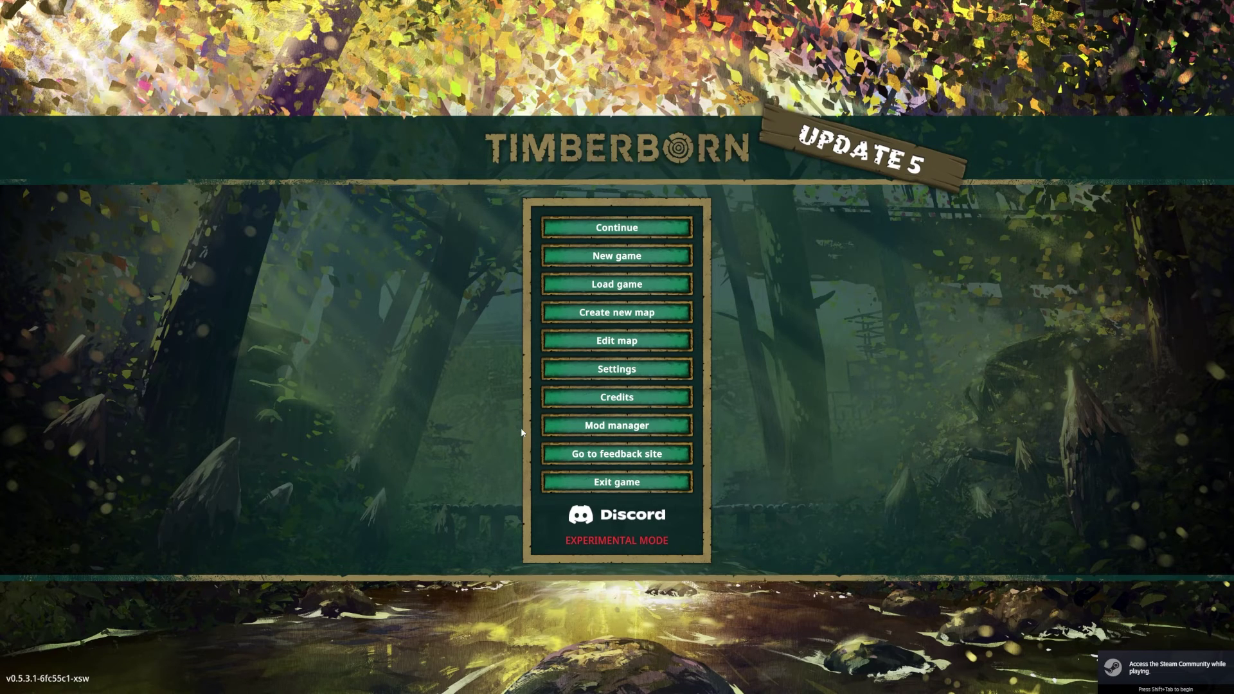
click(568, 427)
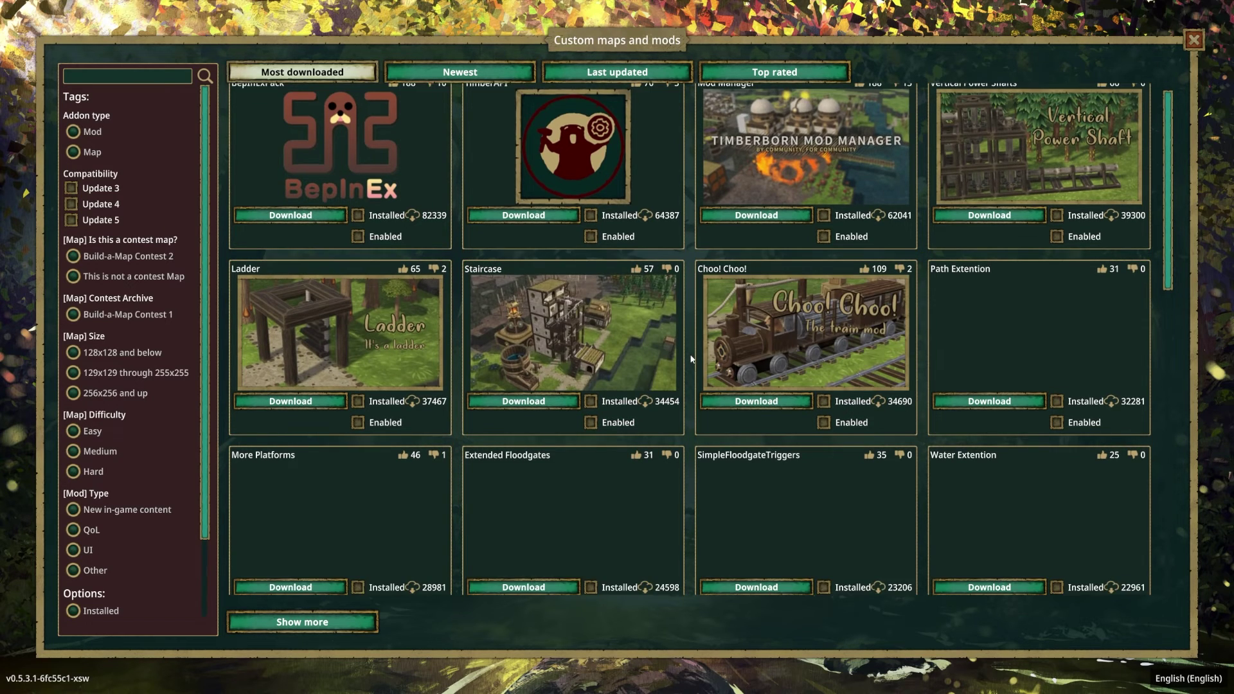
scroll(1151, 164, down, 2)
scroll(1151, 164, up, 2)
mouse_move(1168, 154)
mouse_down()
mouse_move(1175, 274)
mouse_move(1168, 134)
mouse_up()
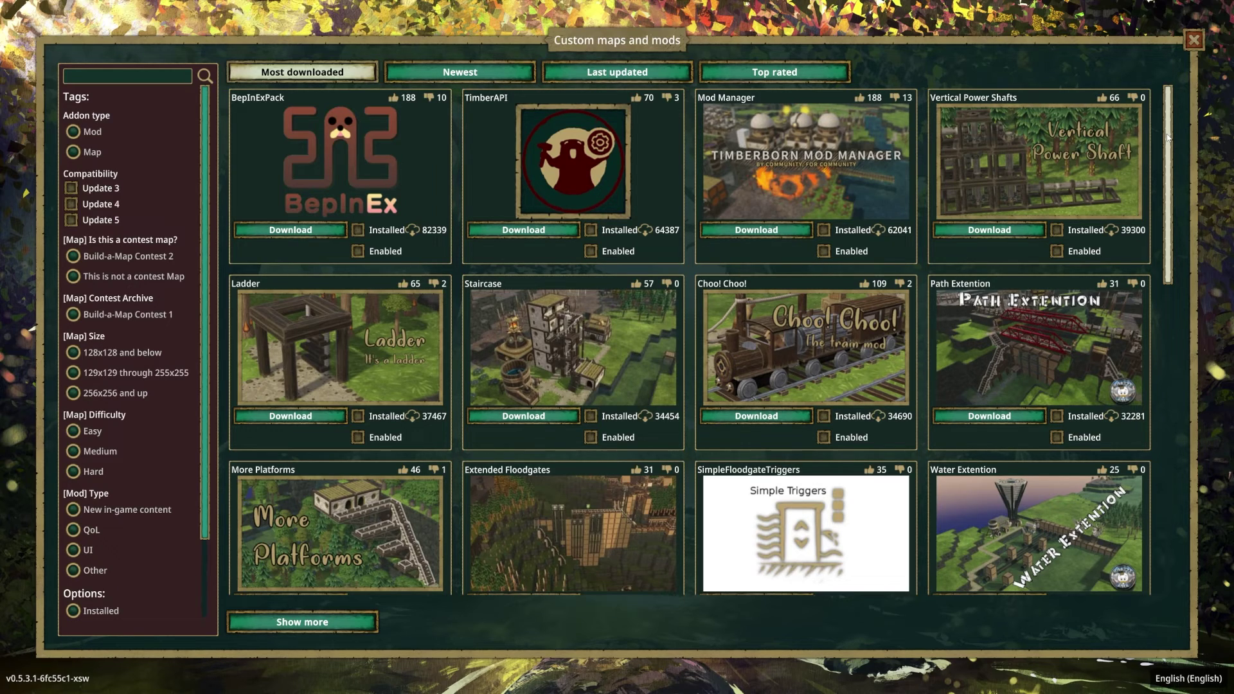
scroll(136, 333, down, 2)
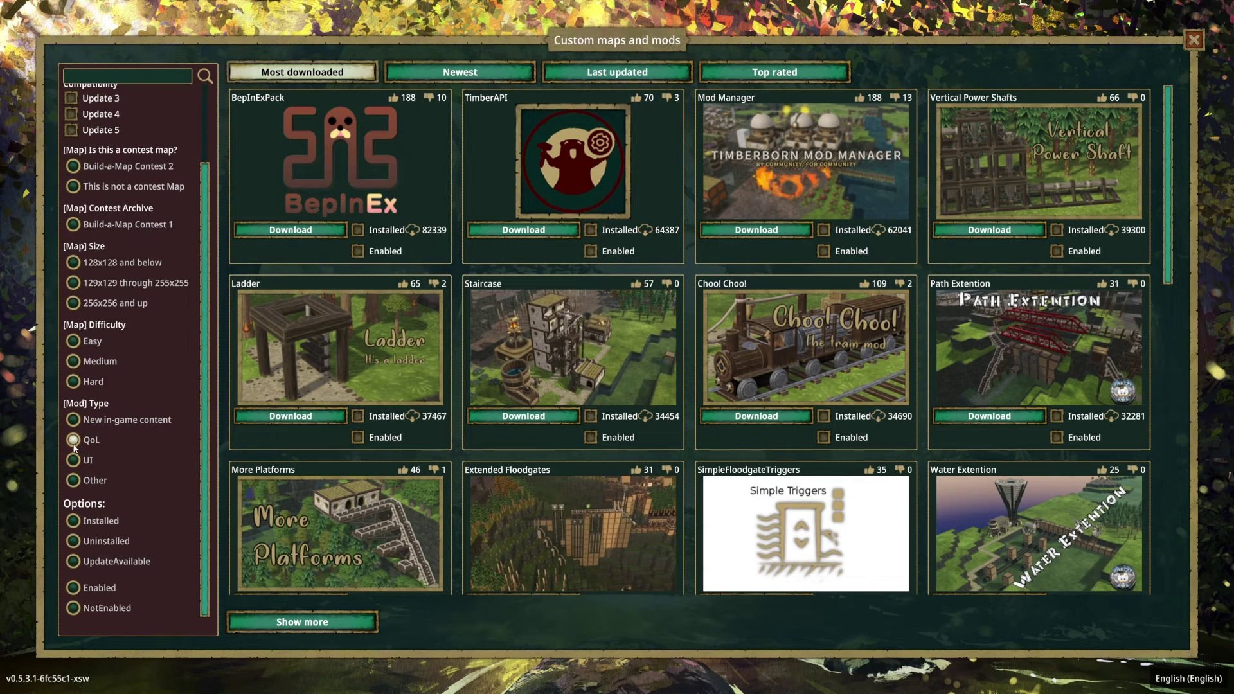
Filter the mod catalogue to QoL mods and scroll through them.
click(73, 441)
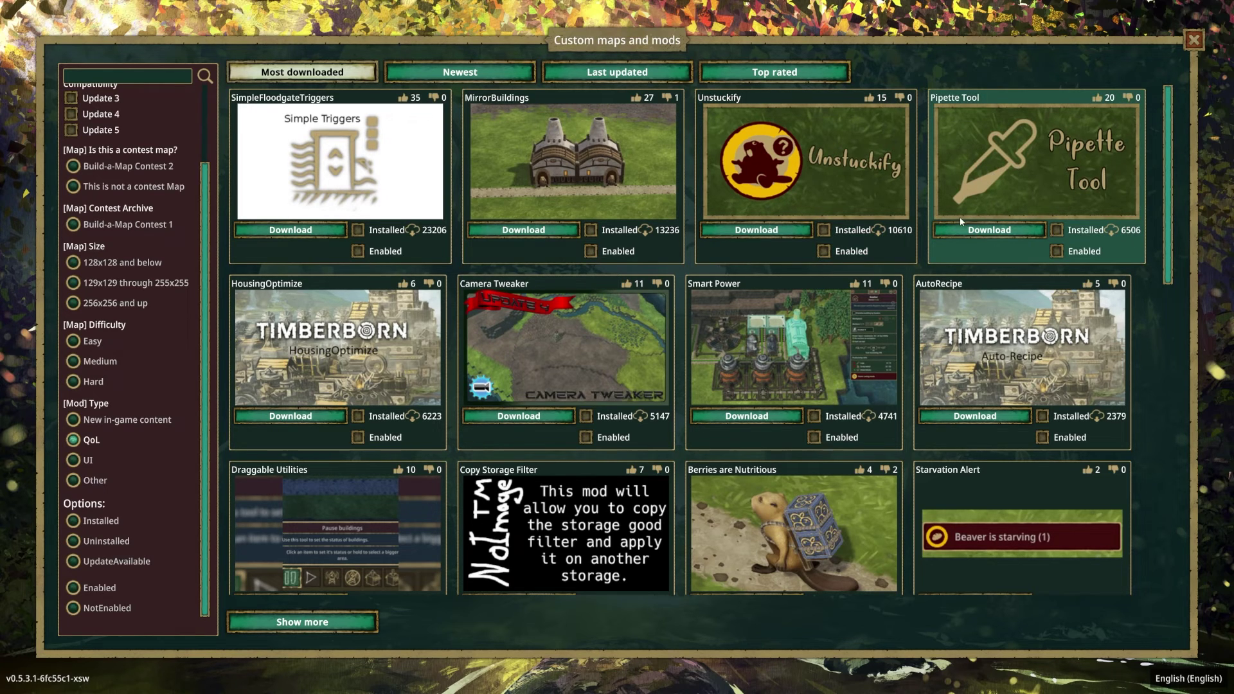
scroll(793, 324, down, 4)
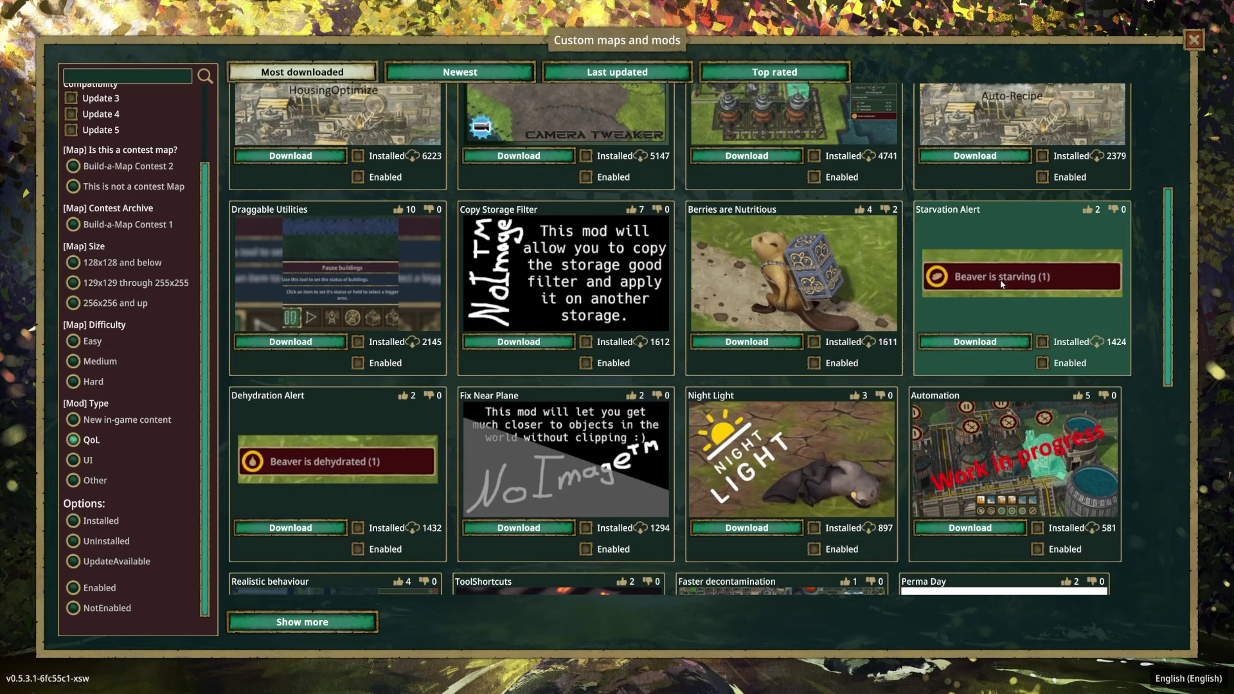
scroll(713, 426, down, 1)
scroll(714, 426, down, 5)
scroll(619, 325, down, 2)
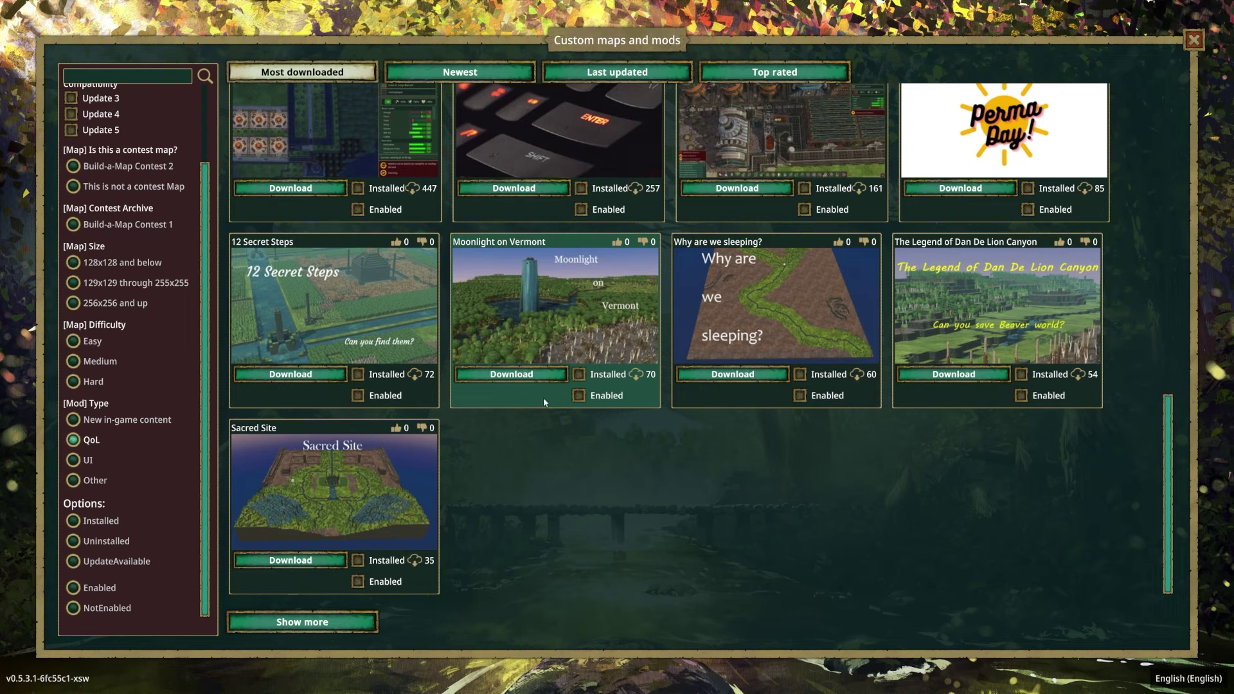
Load more results, then switch the filter to UI mods.
click(273, 624)
scroll(547, 440, down, 1)
scroll(545, 436, down, 2)
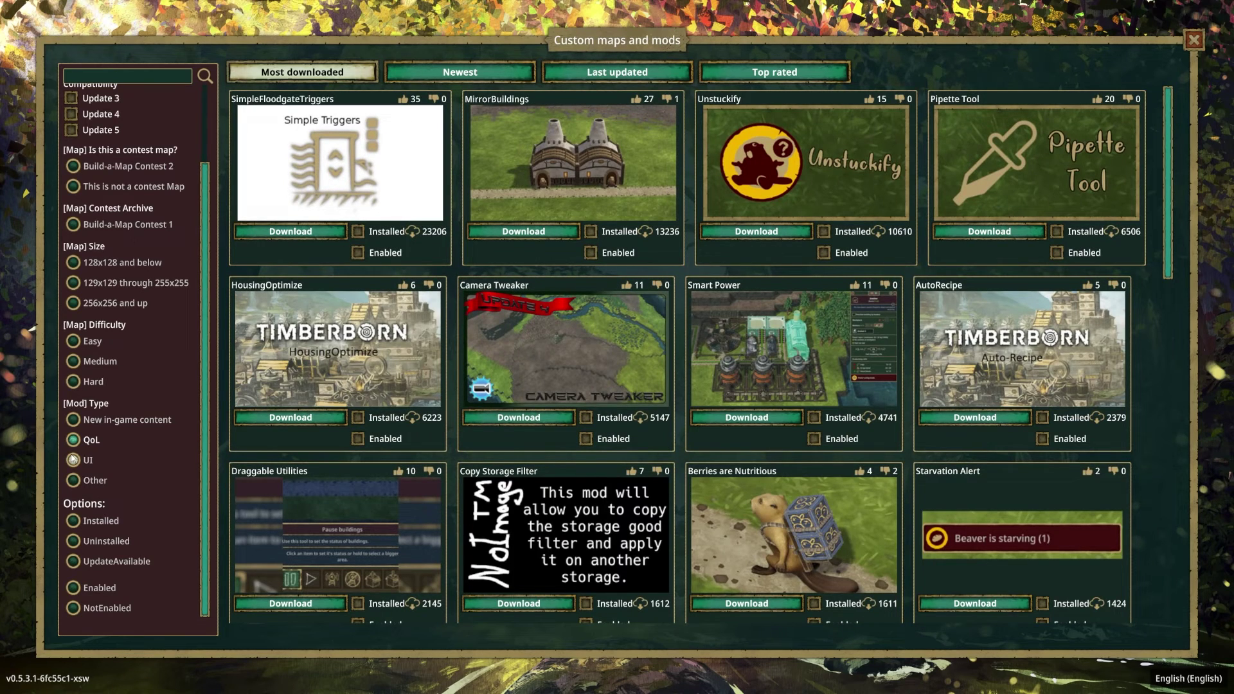
click(73, 459)
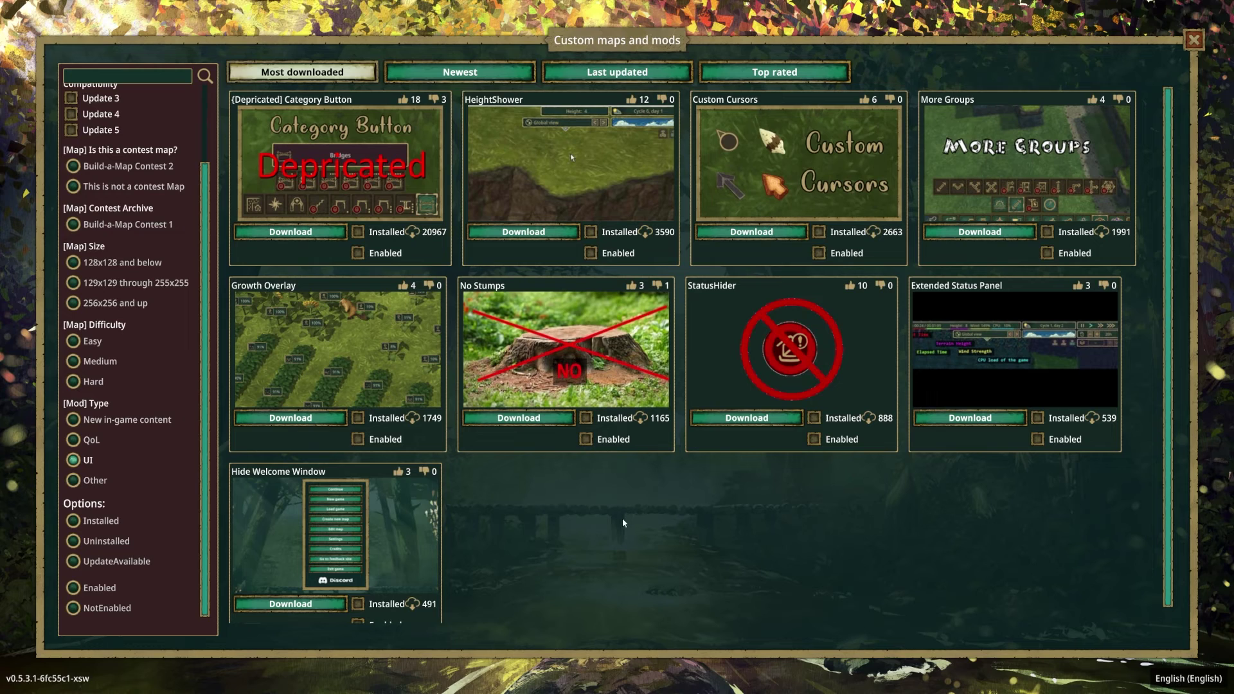
Filter to maps, then to mods compatible with Update 5.
scroll(131, 472, up, 3)
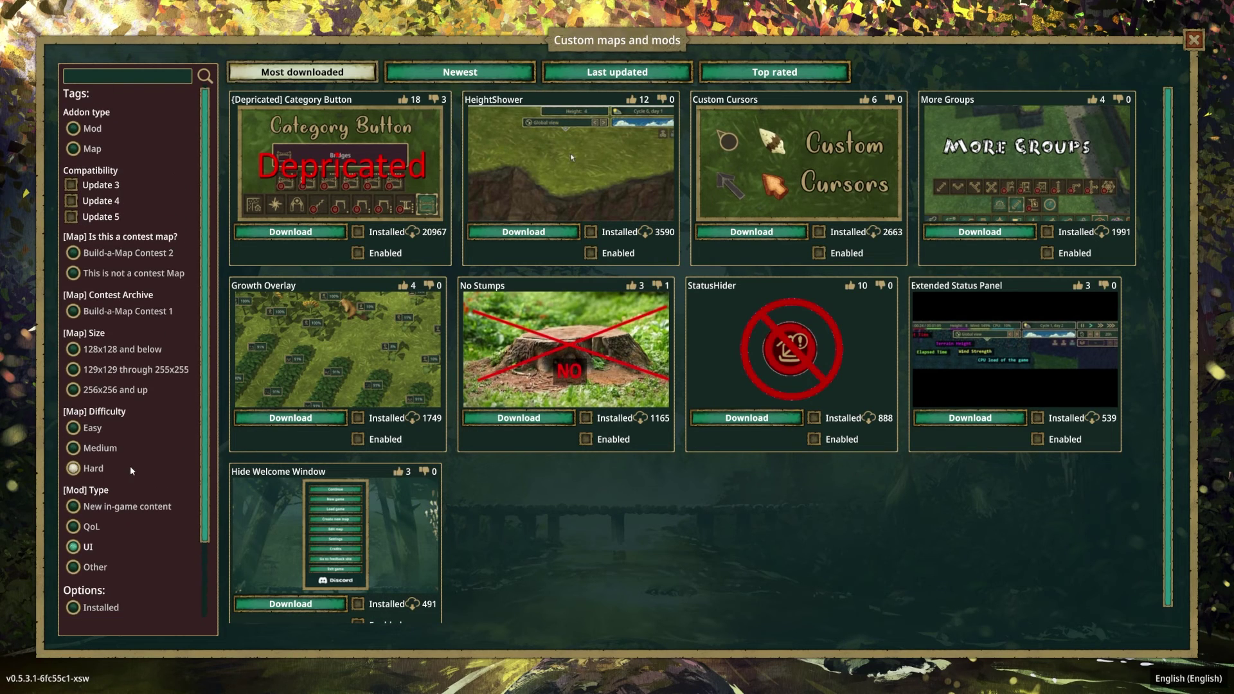
click(73, 152)
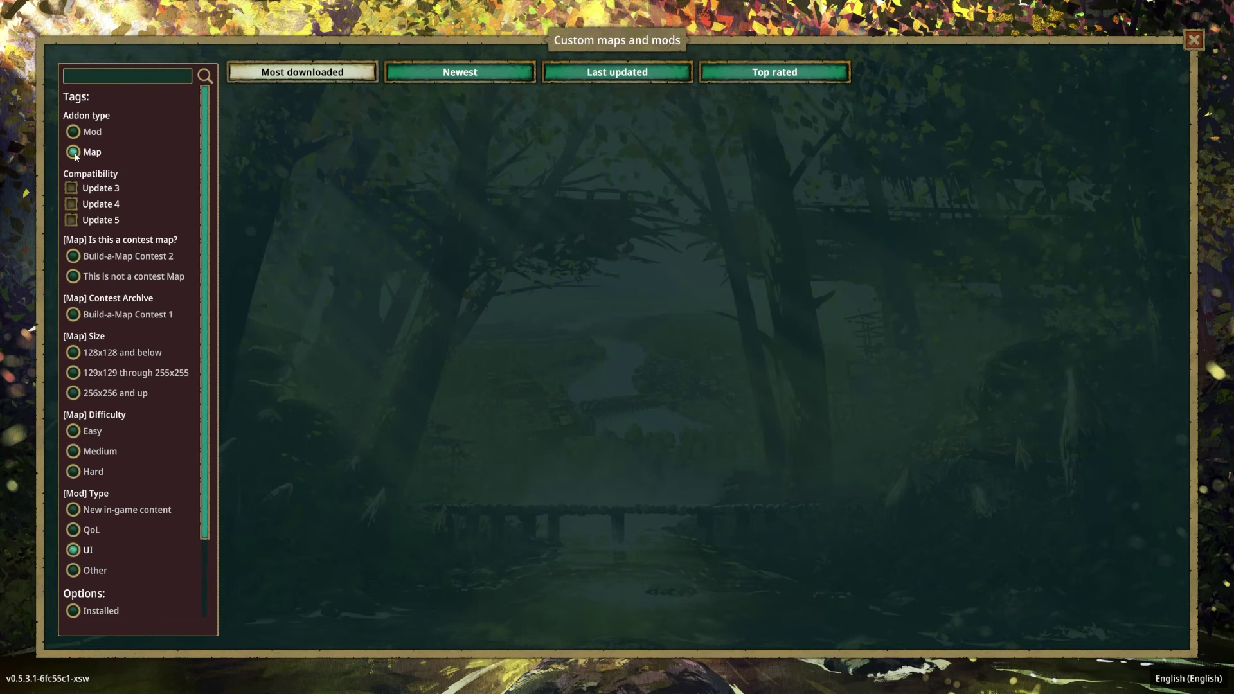
click(73, 551)
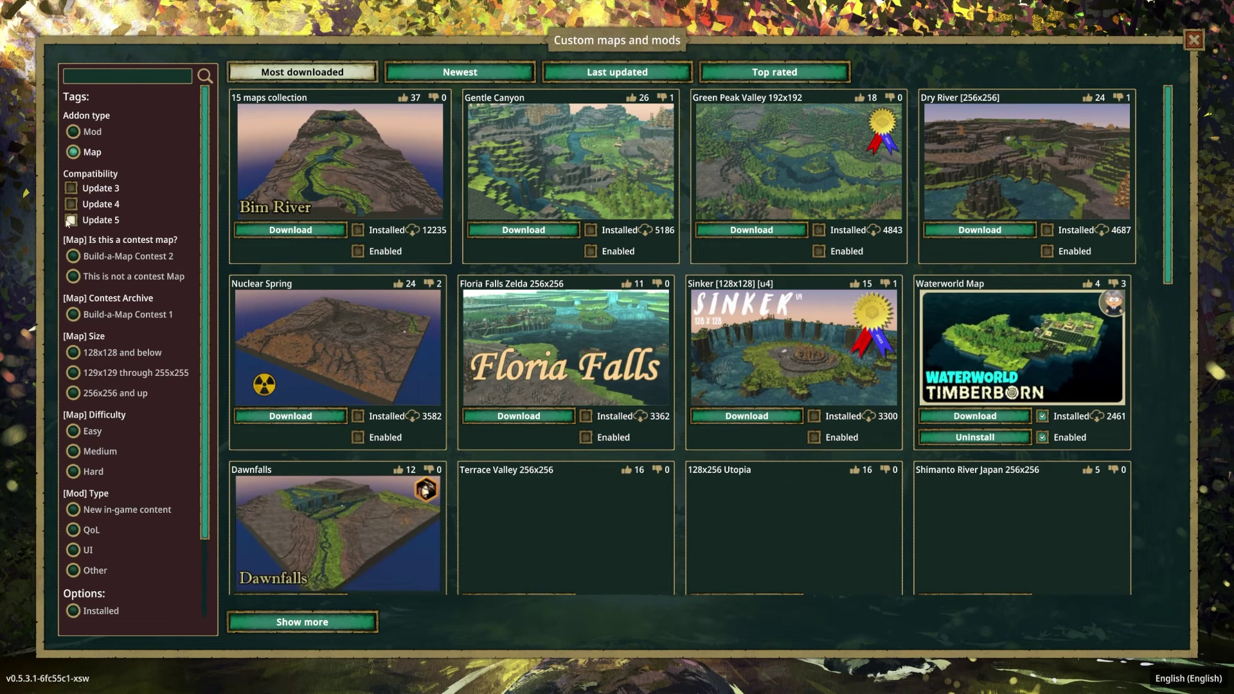
click(74, 132)
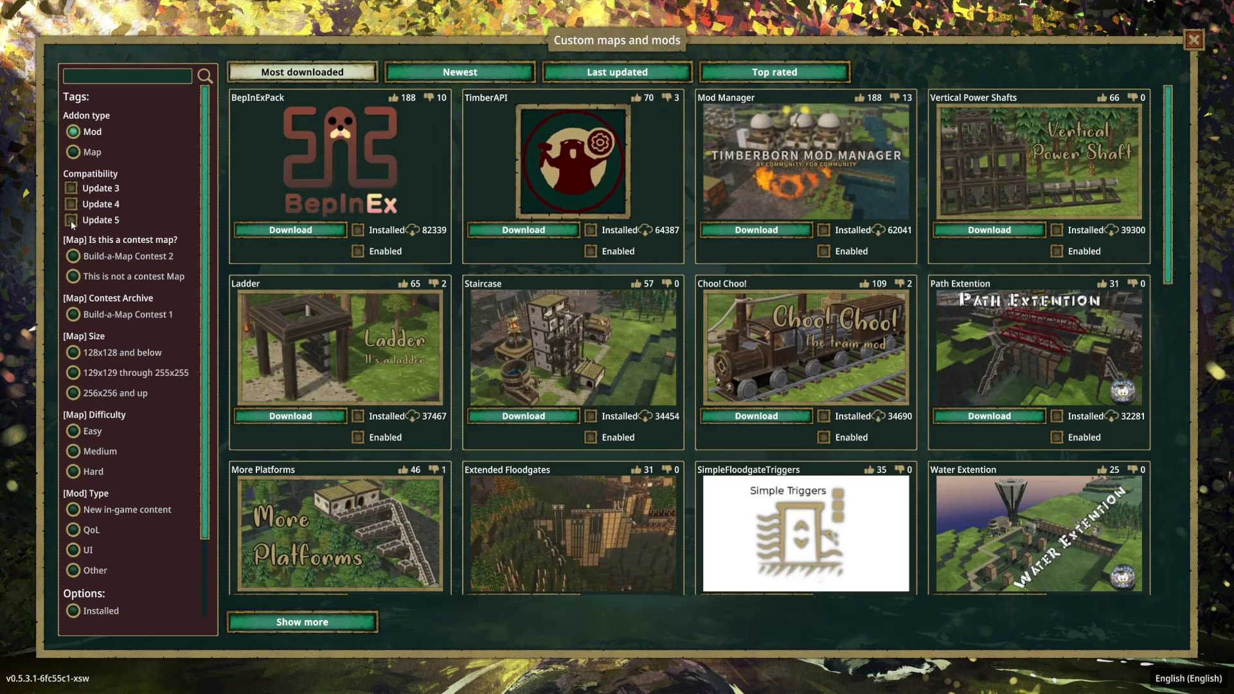
click(70, 221)
Show only installed mods and drop the Update 5 filter.
scroll(635, 297, down, 1)
scroll(635, 297, down, 1)
scroll(685, 229, up, 3)
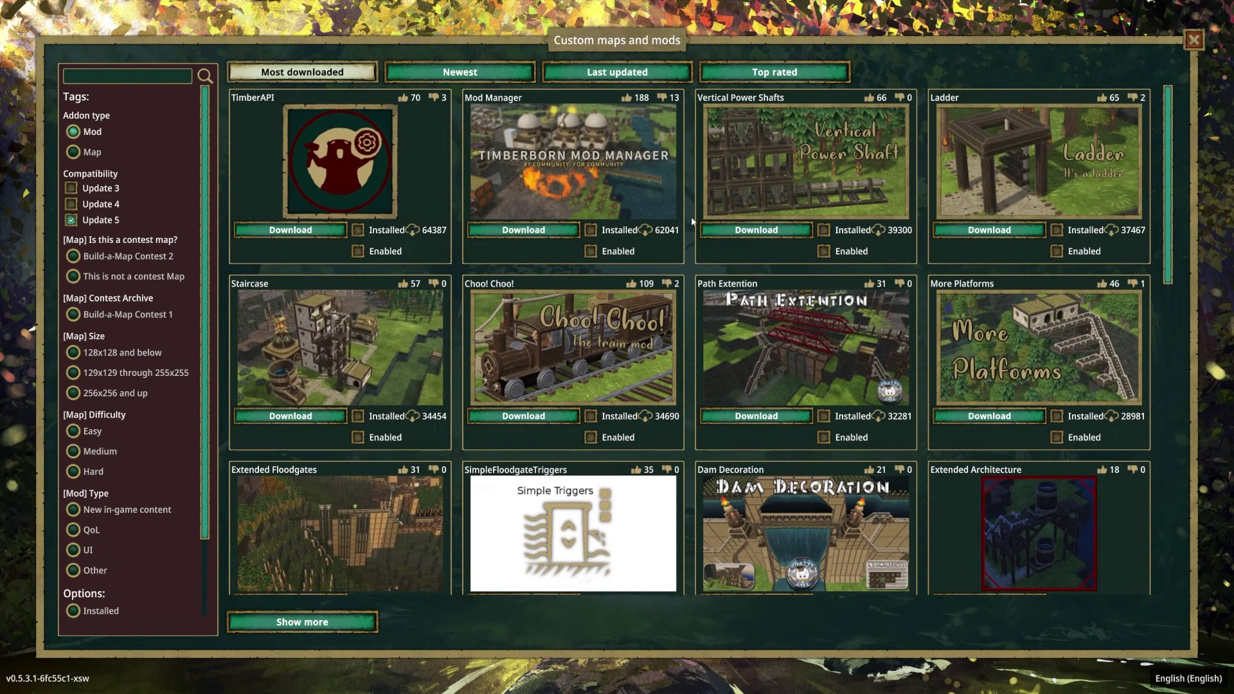
scroll(140, 406, down, 1)
scroll(140, 406, down, 3)
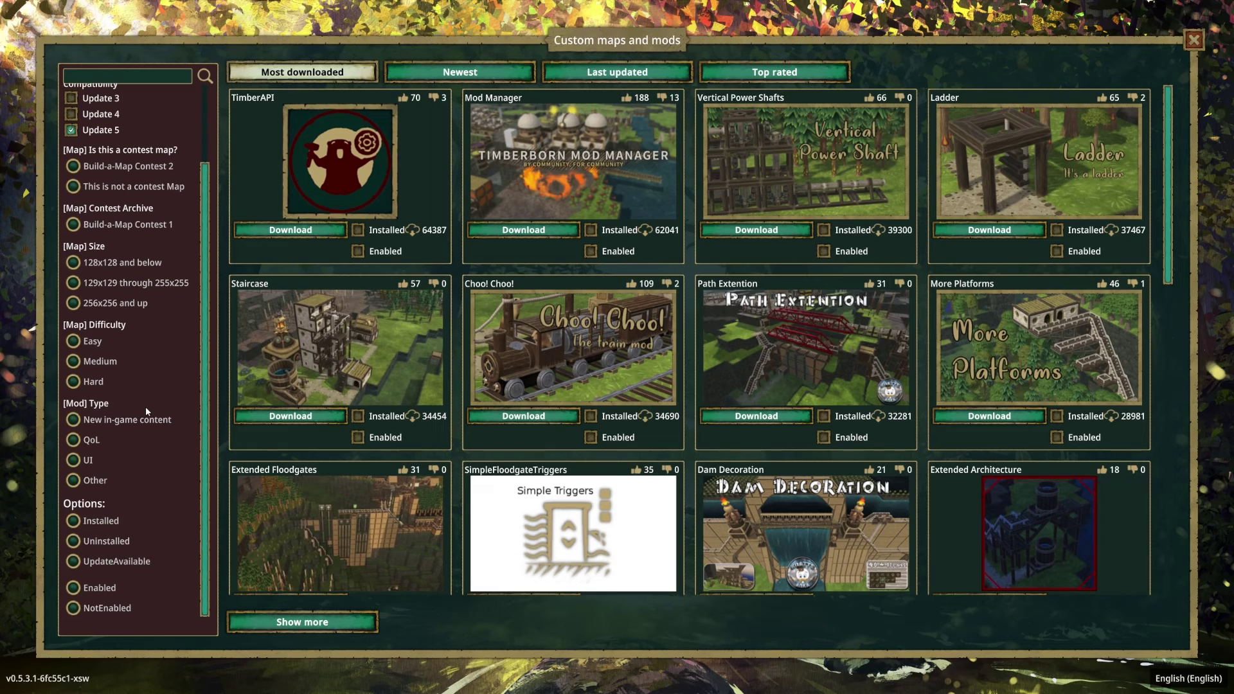
click(73, 520)
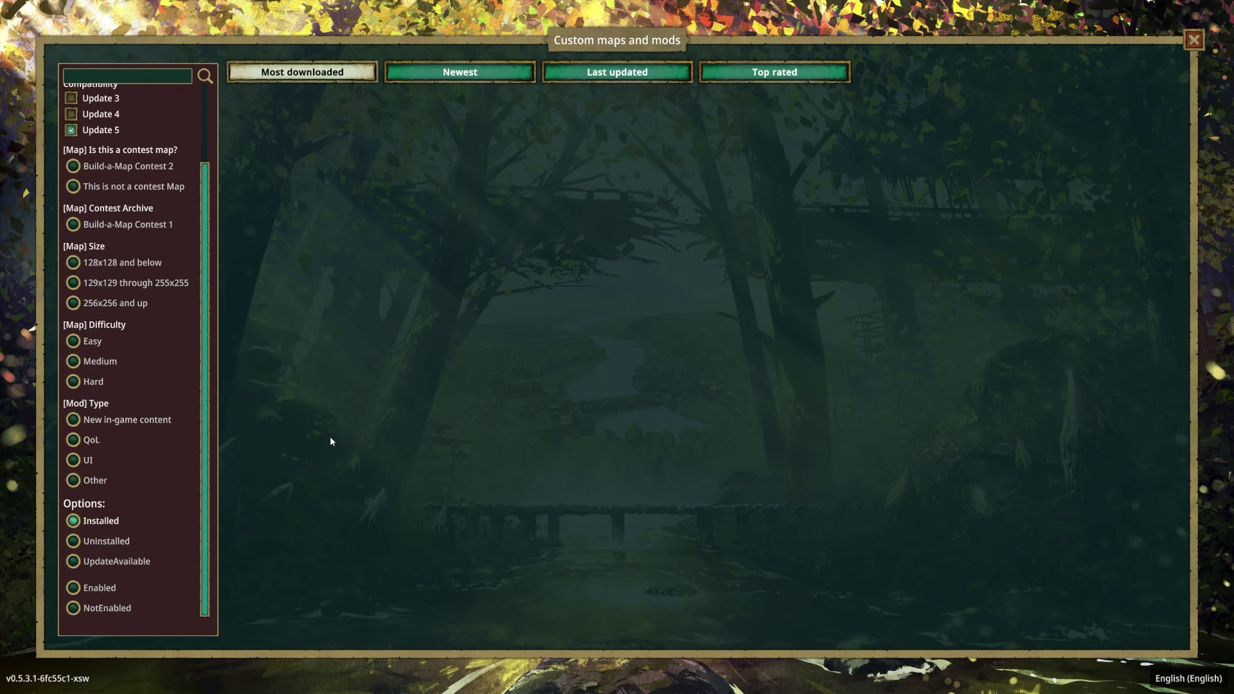
click(71, 130)
Show mods with updates available, then clear that filter to list all mods.
click(74, 564)
scroll(90, 546, up, 3)
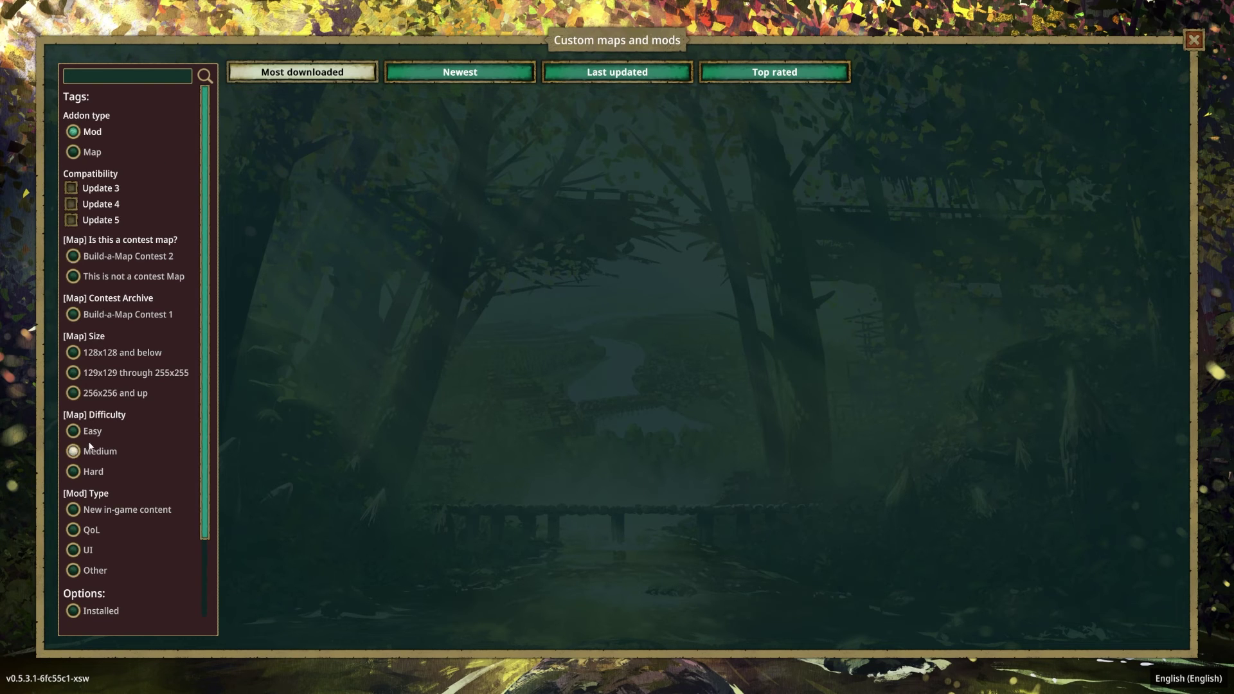
scroll(75, 482, down, 3)
click(77, 565)
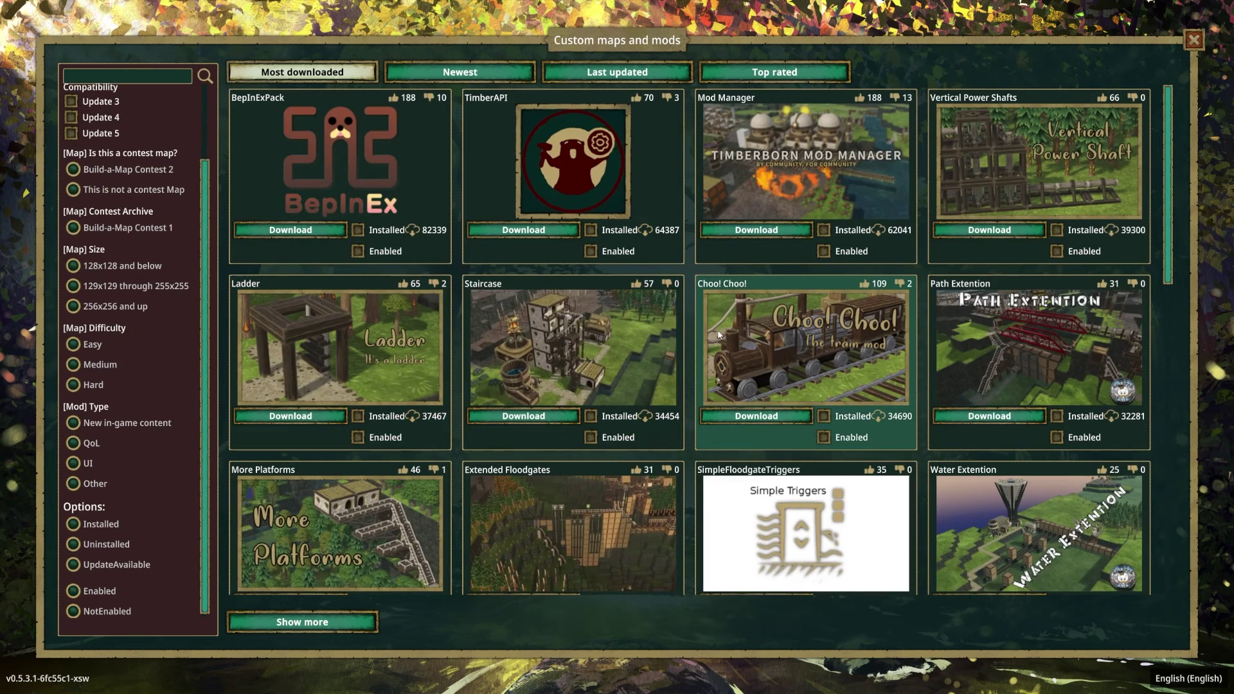
scroll(688, 337, down, 3)
scroll(692, 337, up, 3)
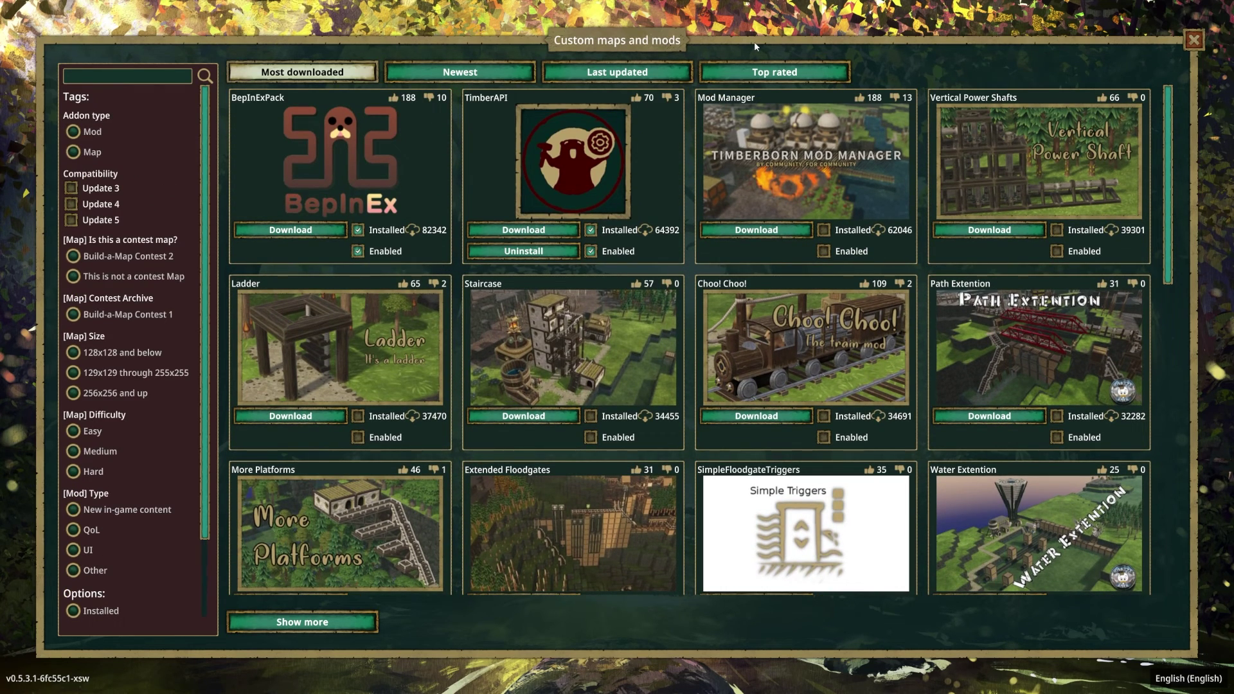
Set Vertical Power Shafts' version to install to 1.3.0.
click(979, 166)
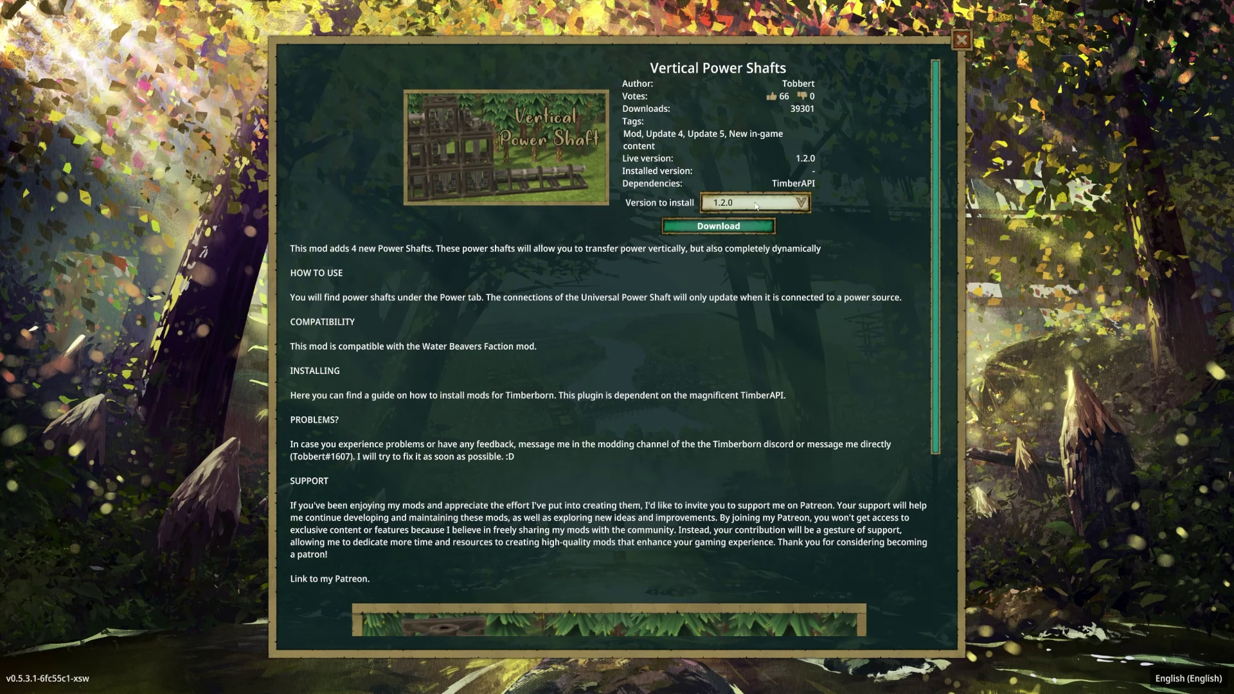
click(757, 205)
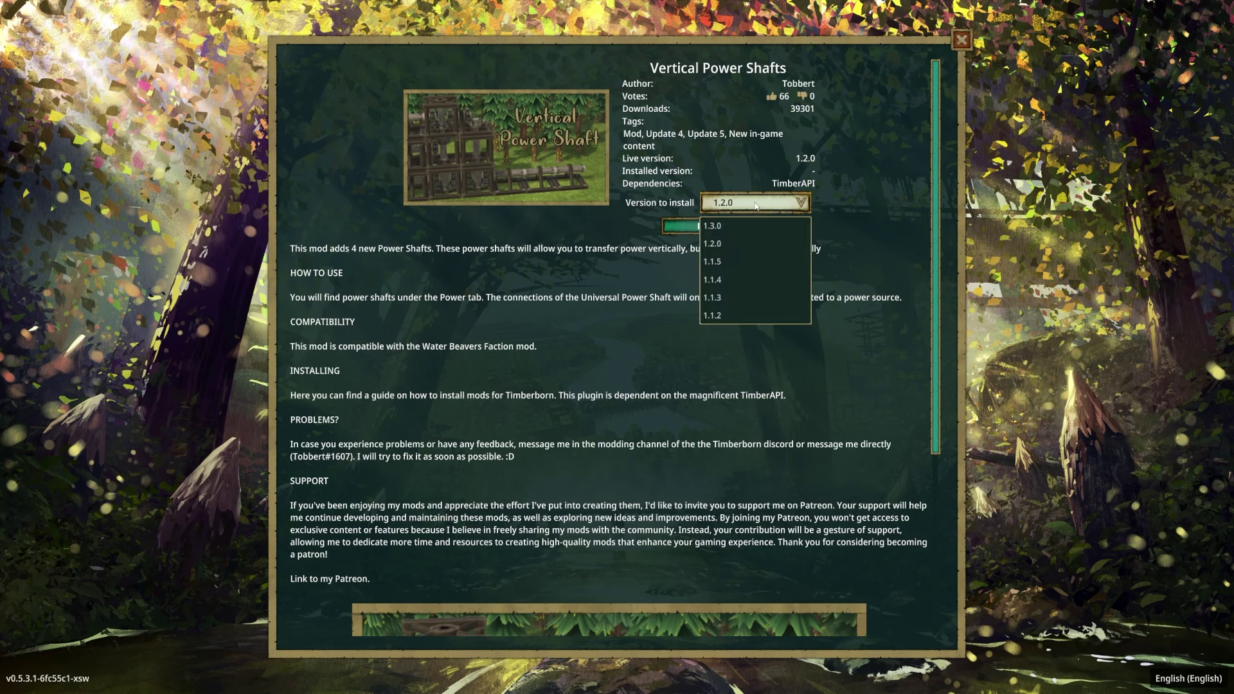
click(723, 225)
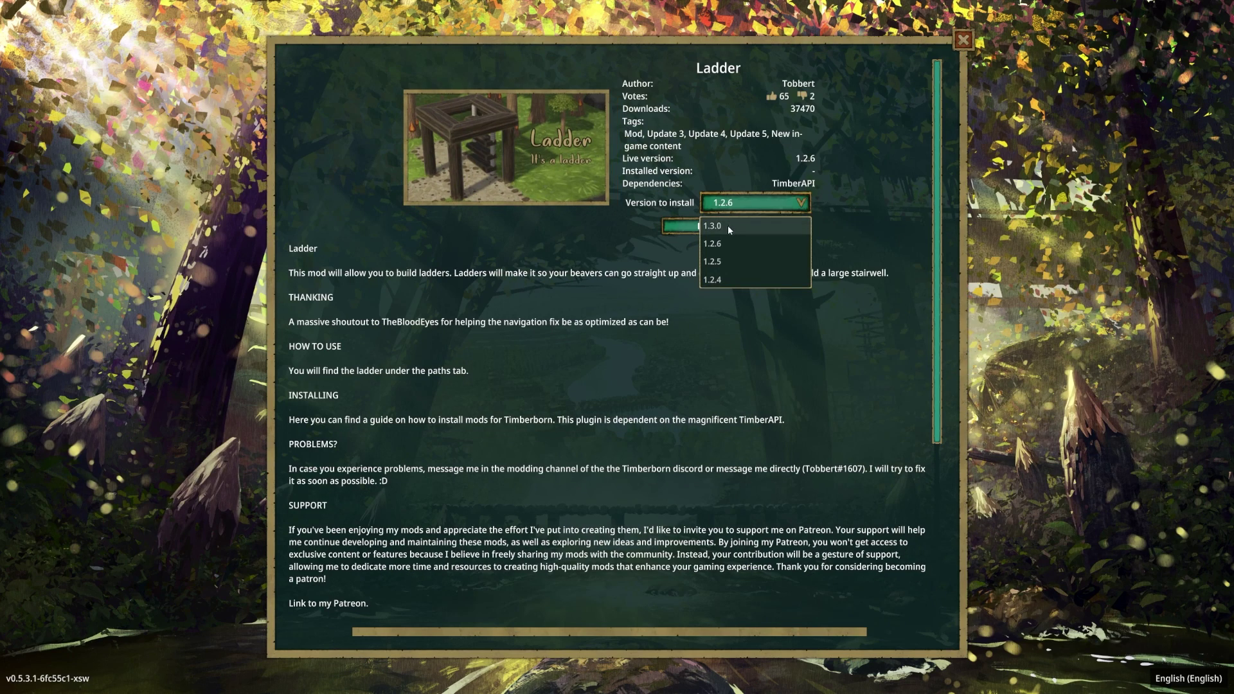
Choose Ladder version 1.3.0 and close its details window.
click(728, 225)
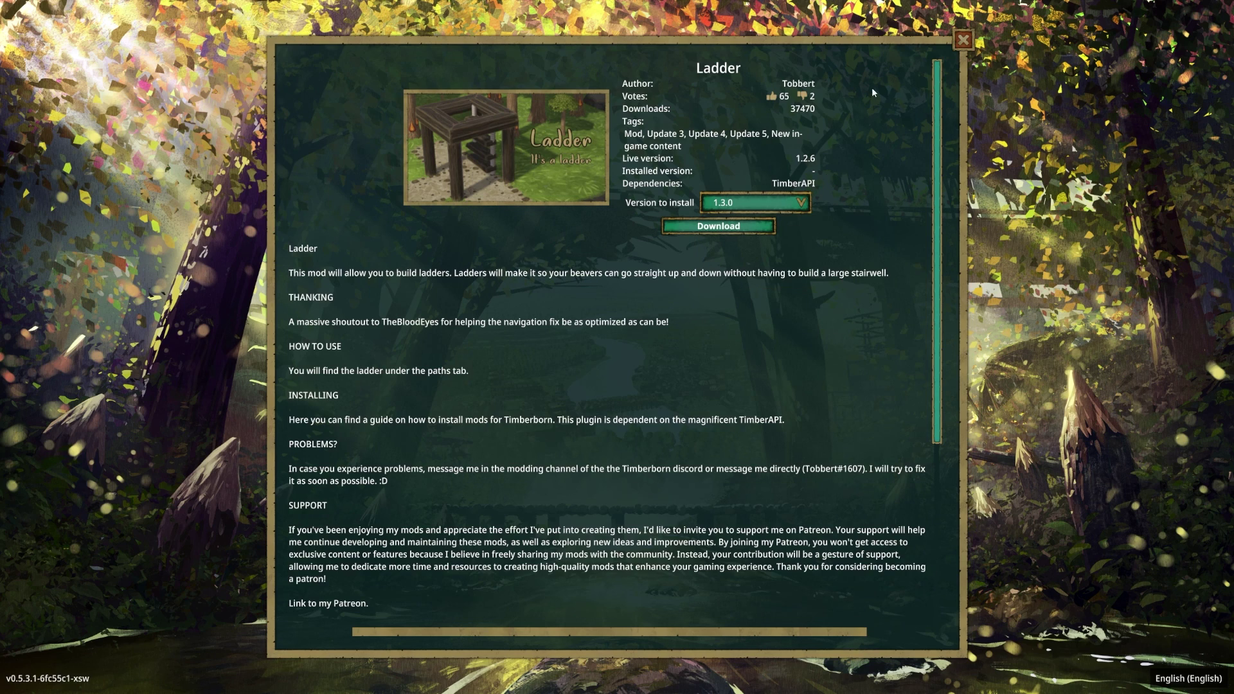
click(963, 40)
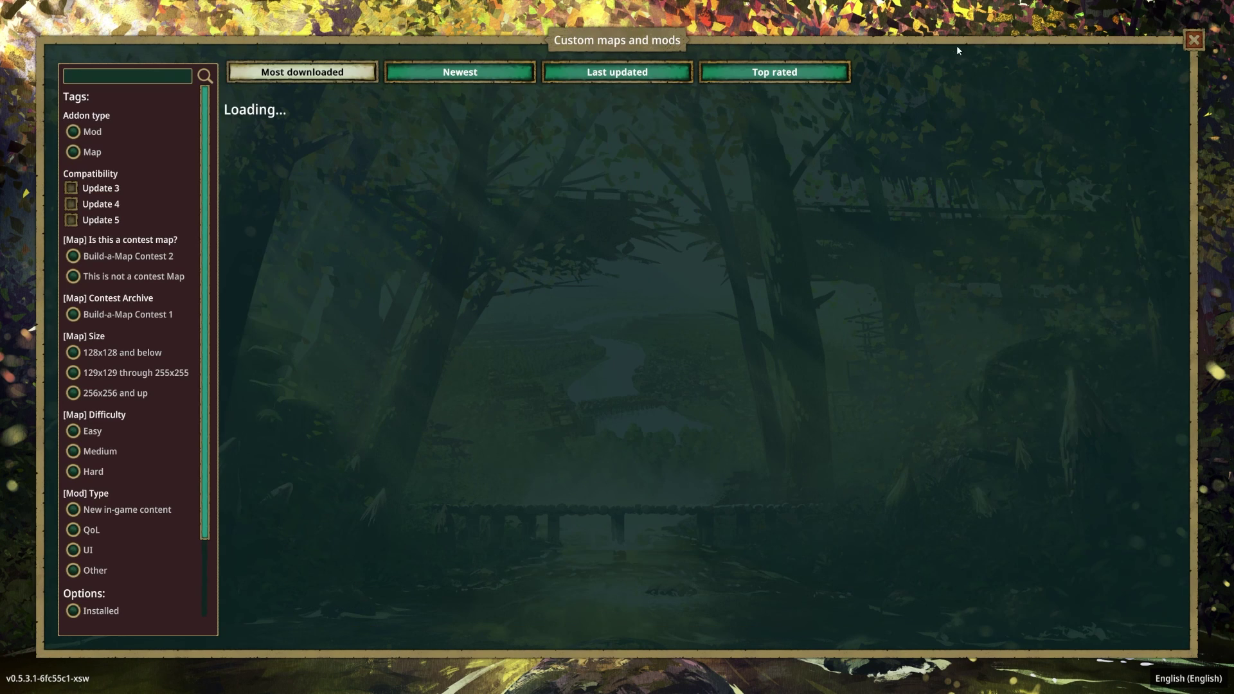